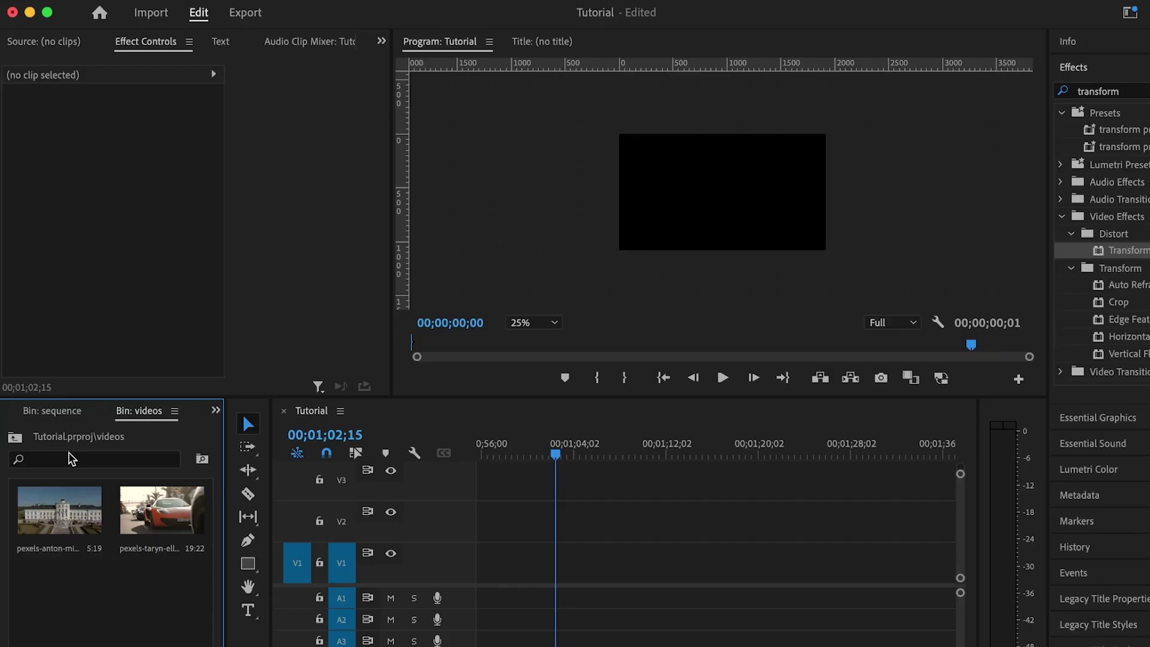
Drop the building and car clips from Bin: videos onto V1 of the Tutorial sequence.
{"action": "left_click_drag", "start_coordinate": [86, 524], "coordinate": [712, 574]}
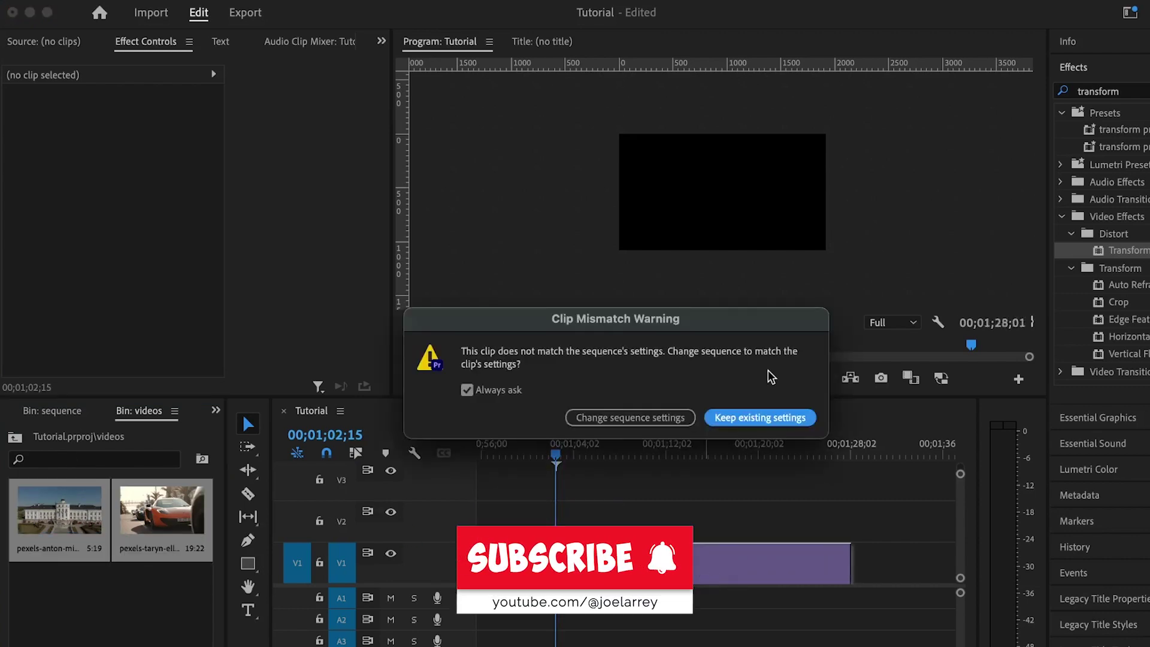
Keep the existing sequence settings and move the building clip after the car clip on V1.
{"action": "left_click", "coordinate": [761, 417]}
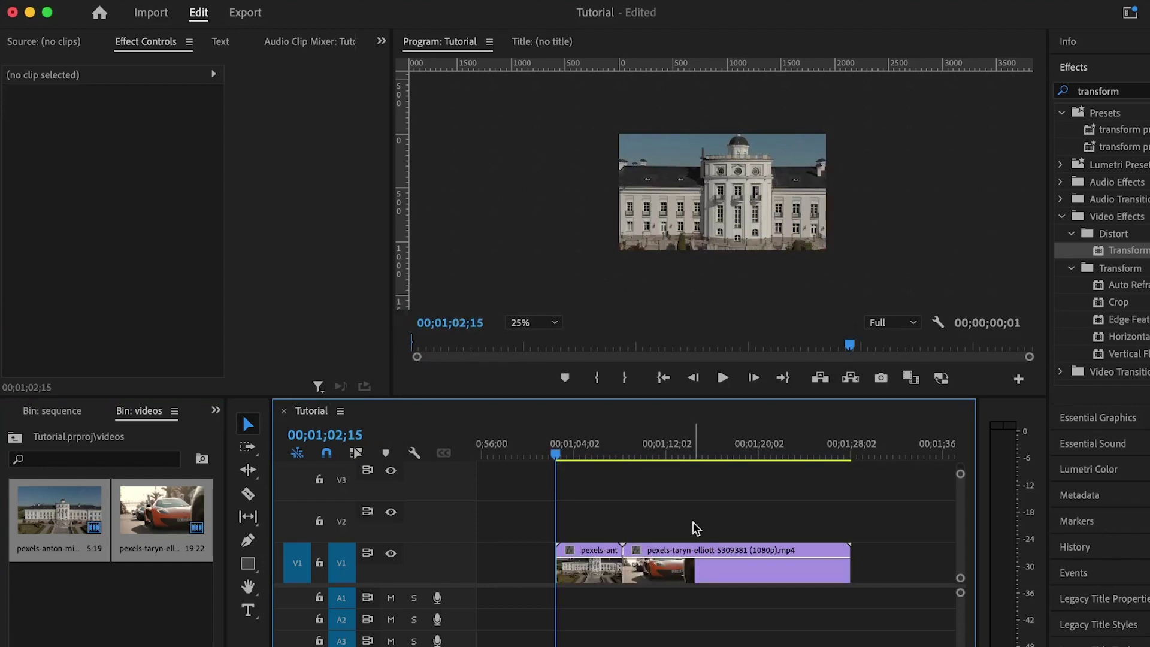
{"action": "left_click_drag", "start_coordinate": [591, 572], "coordinate": [882, 556]}
{"action": "left_click", "coordinate": [821, 454]}
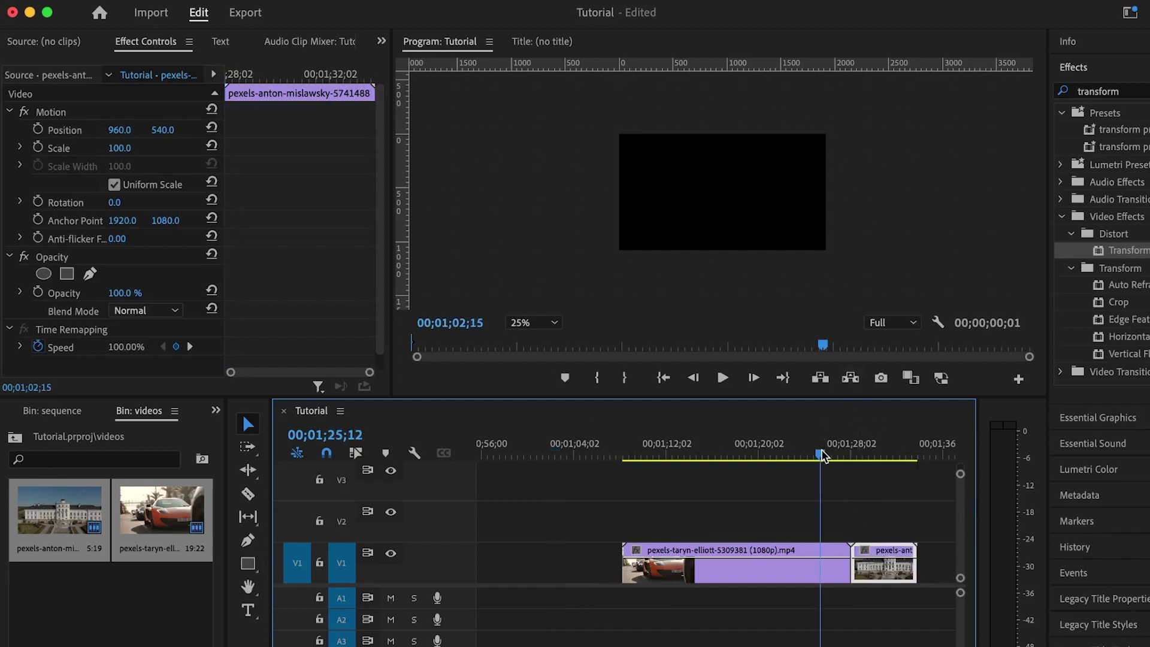
{"action": "left_click", "coordinate": [835, 569]}
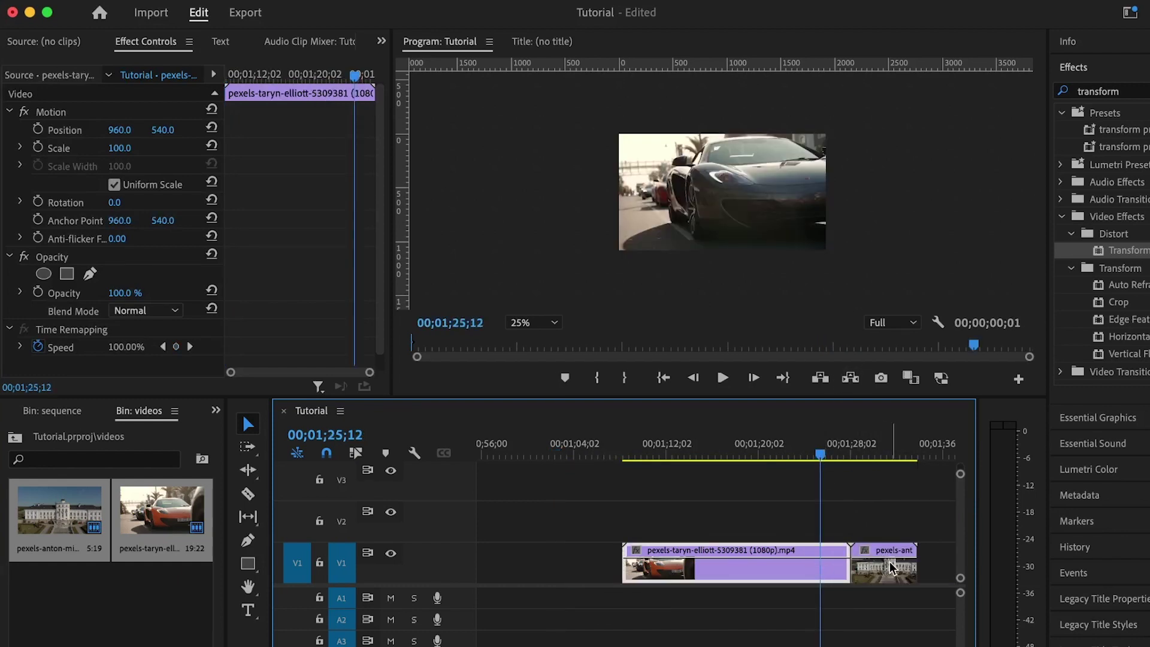
{"action": "scroll", "coordinate": [552, 554], "scroll_direction": "down", "scroll_amount": 5}
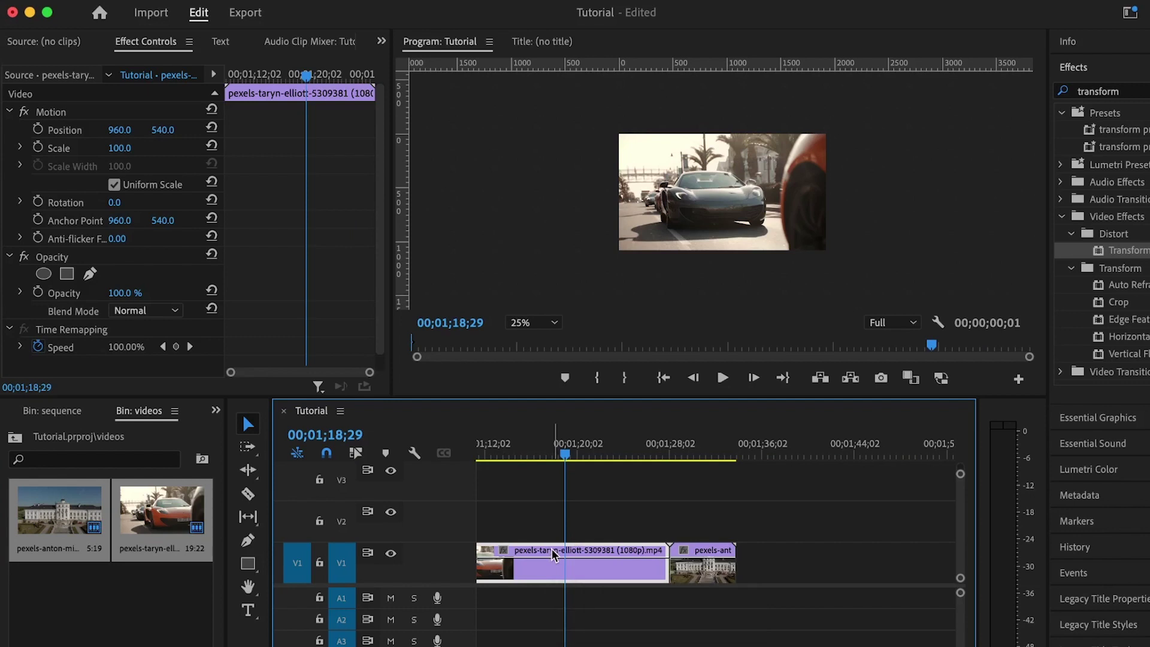
Show the car clip's Time Remapping > Speed keyframe line.
{"action": "right_click", "coordinate": [608, 575]}
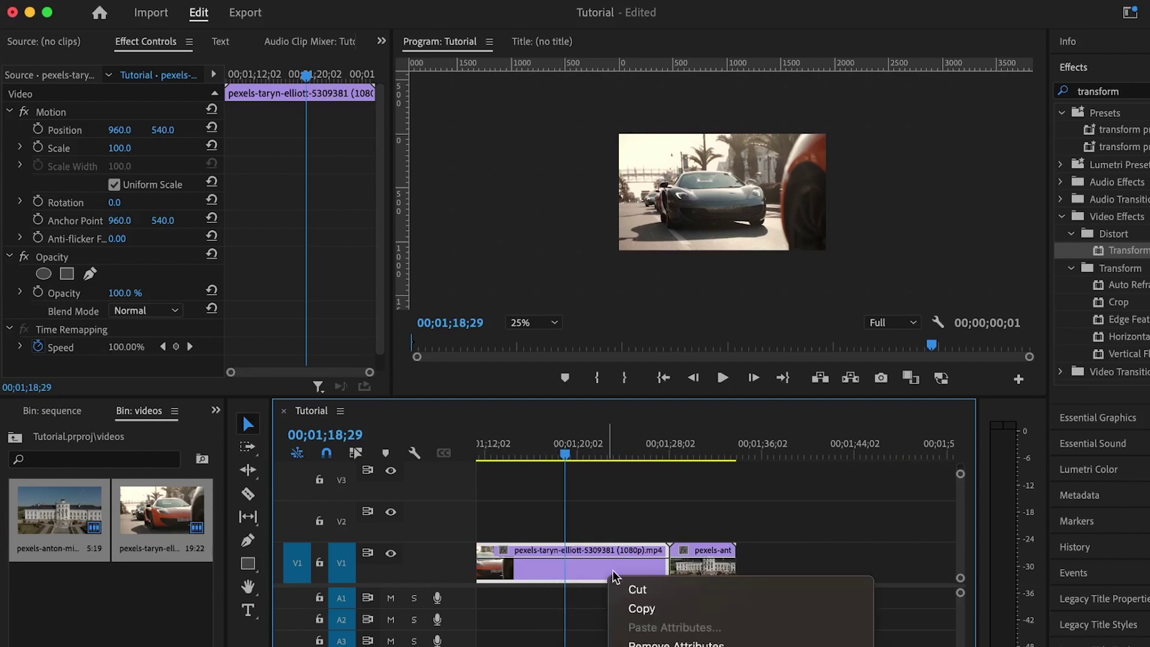
{"action": "mouse_move", "coordinate": [685, 629]}
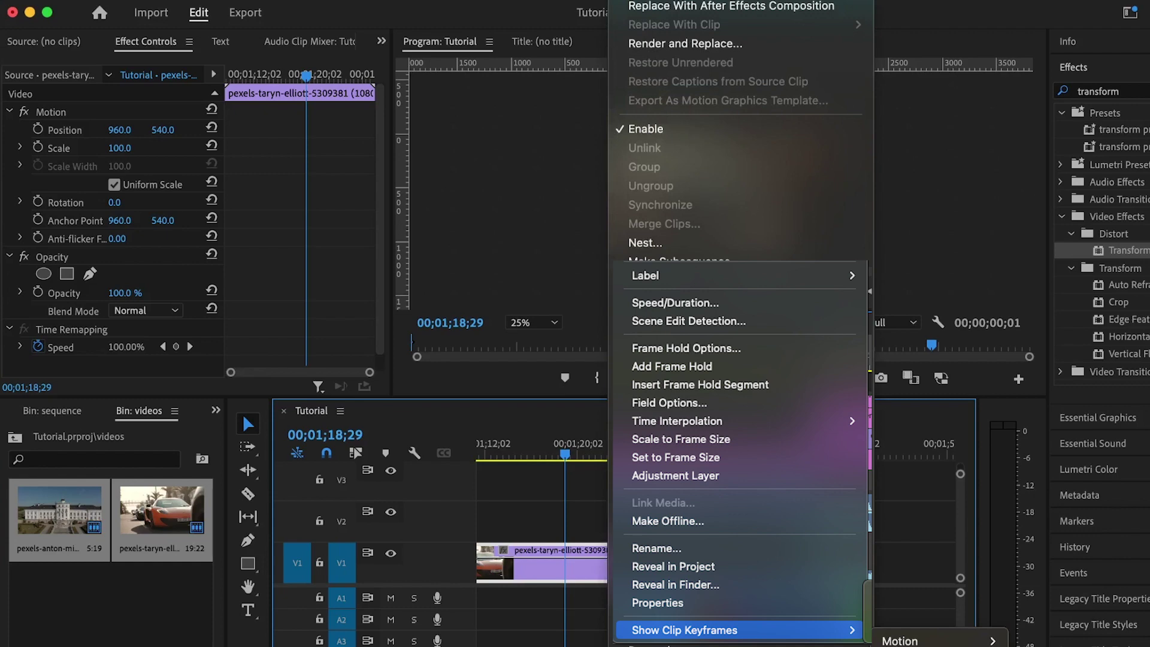
{"action": "mouse_move", "coordinate": [869, 630]}
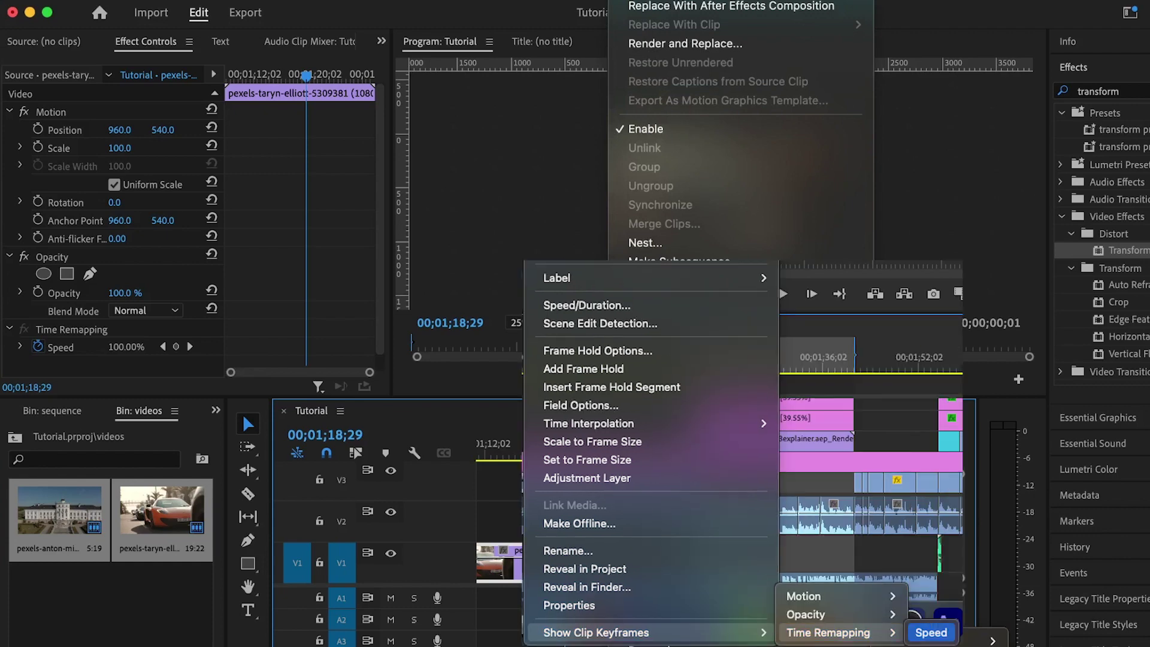
{"action": "left_click", "coordinate": [989, 626]}
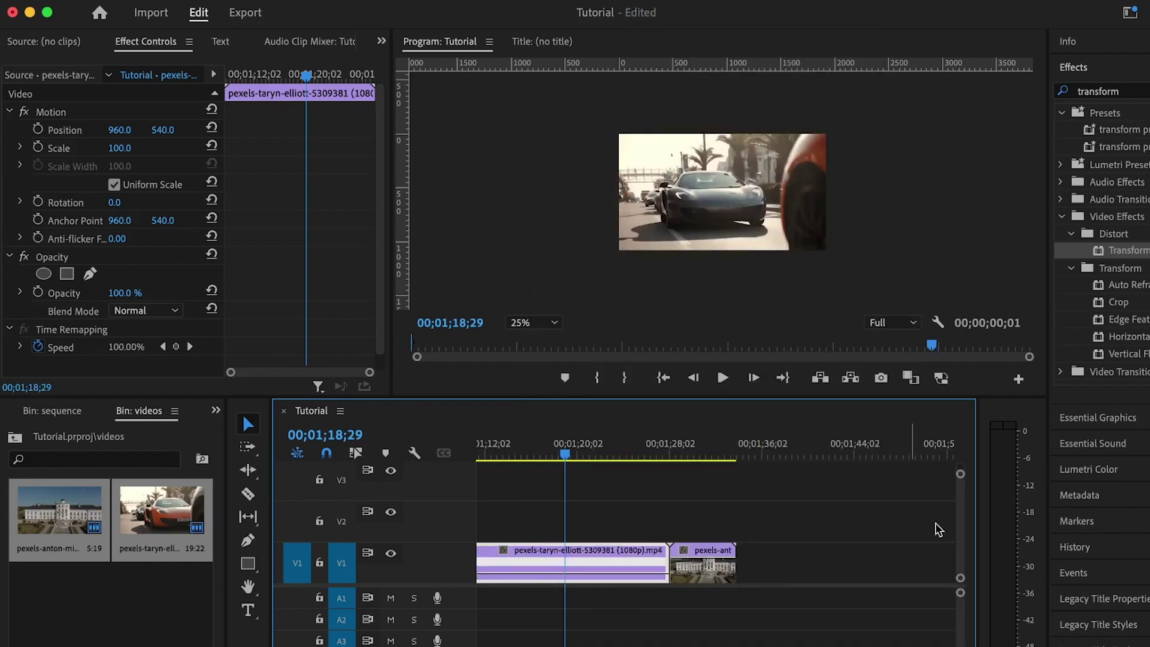
{"action": "left_click_drag", "start_coordinate": [961, 577], "coordinate": [961, 569]}
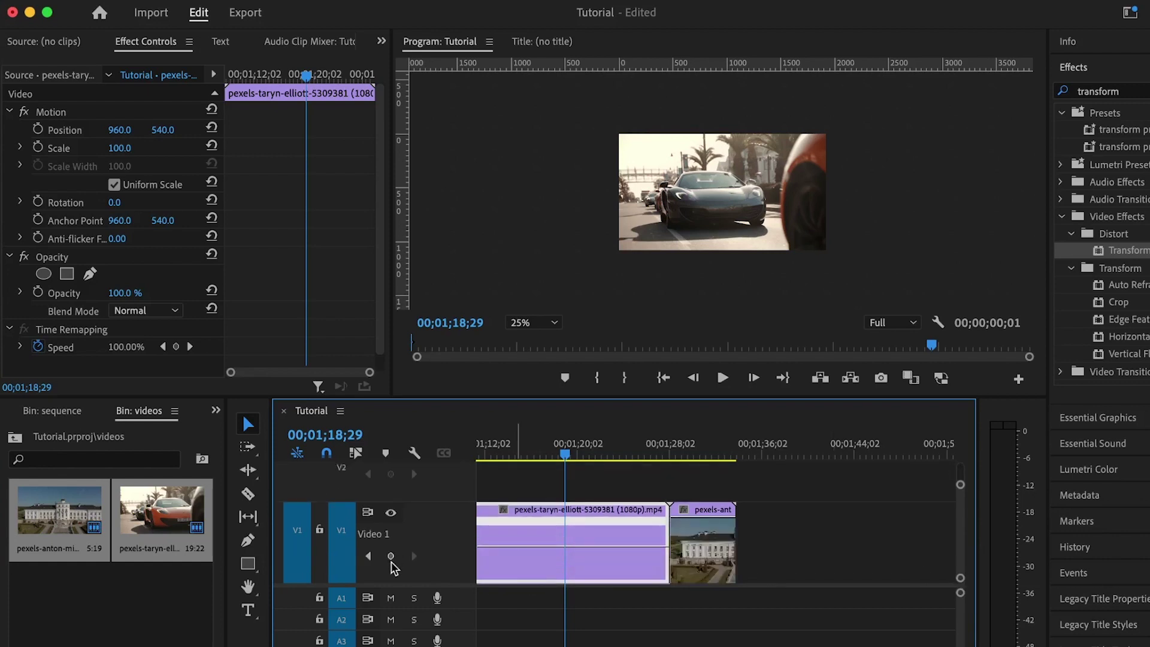
Add speed keyframes at 01;16;26 and 01;27;12 and raise the section between them to 479%.
{"action": "left_click", "coordinate": [541, 453]}
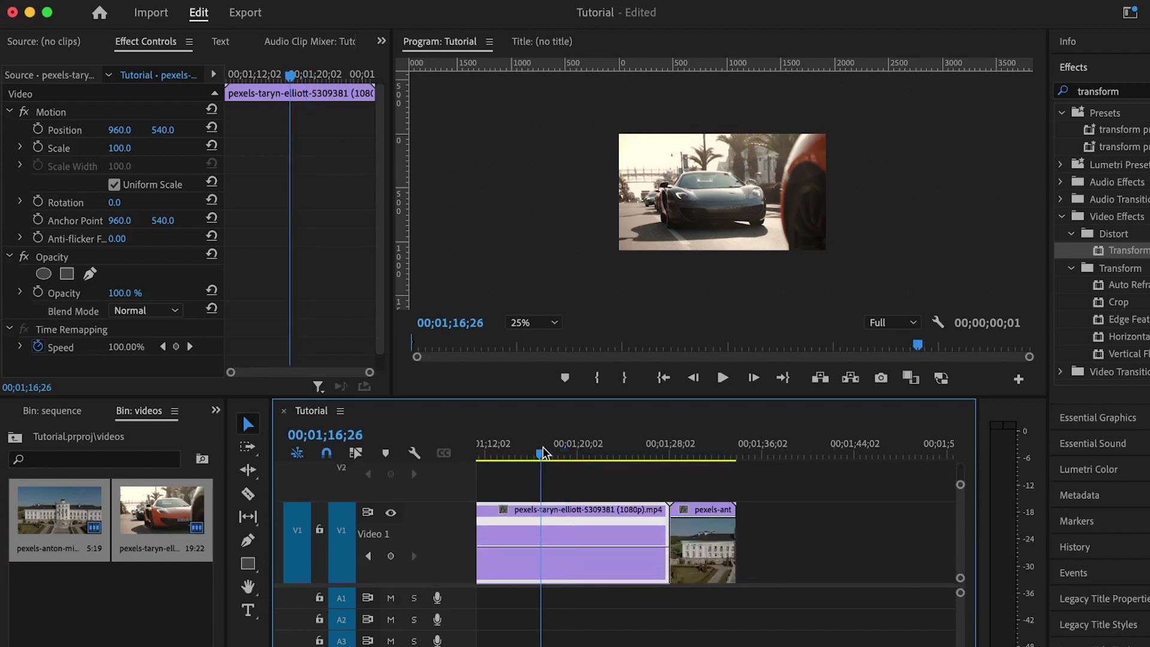
{"action": "left_click", "coordinate": [390, 556]}
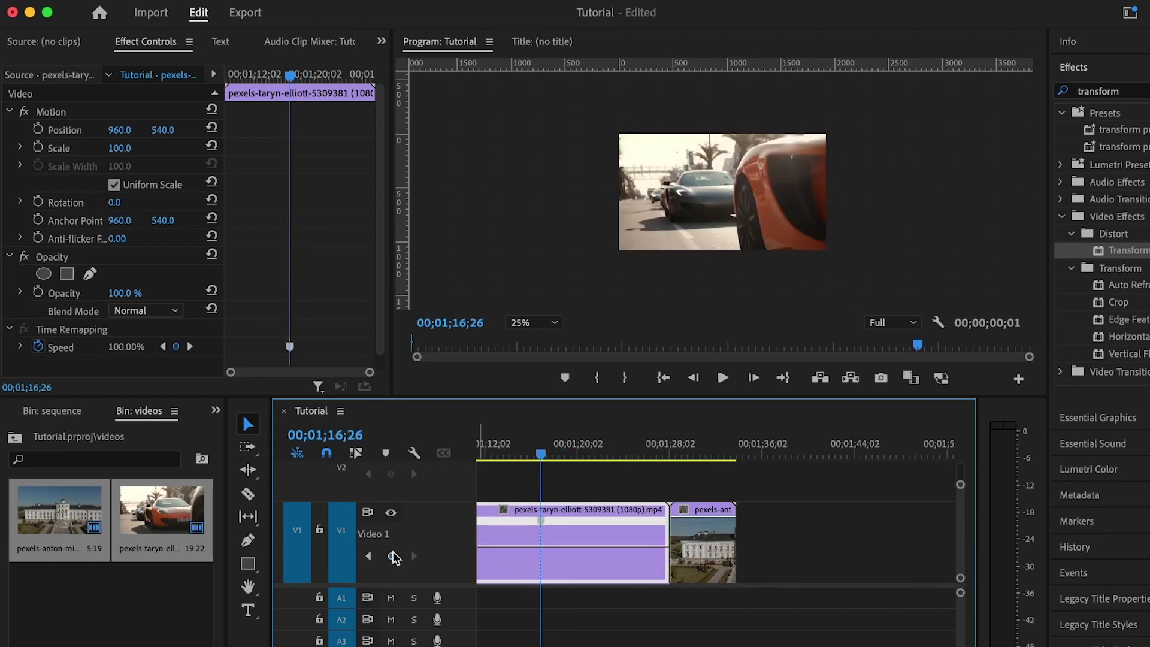
{"action": "left_click_drag", "start_coordinate": [637, 446], "coordinate": [662, 448]}
{"action": "left_click", "coordinate": [390, 557]}
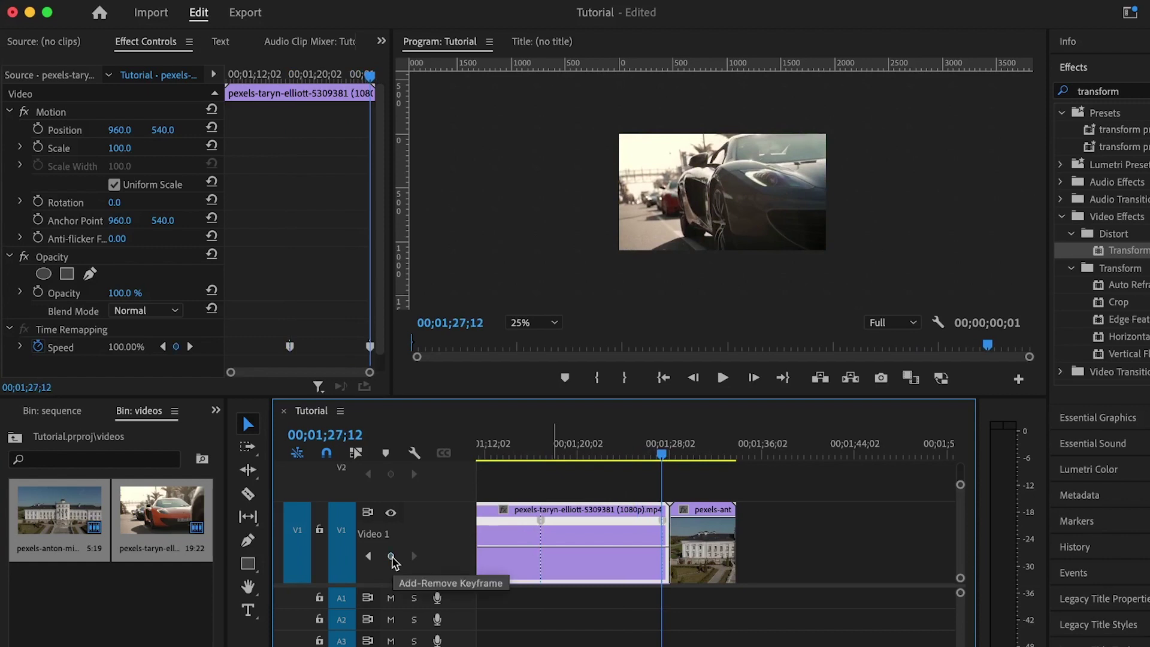
{"action": "left_click_drag", "start_coordinate": [605, 546], "coordinate": [586, 233]}
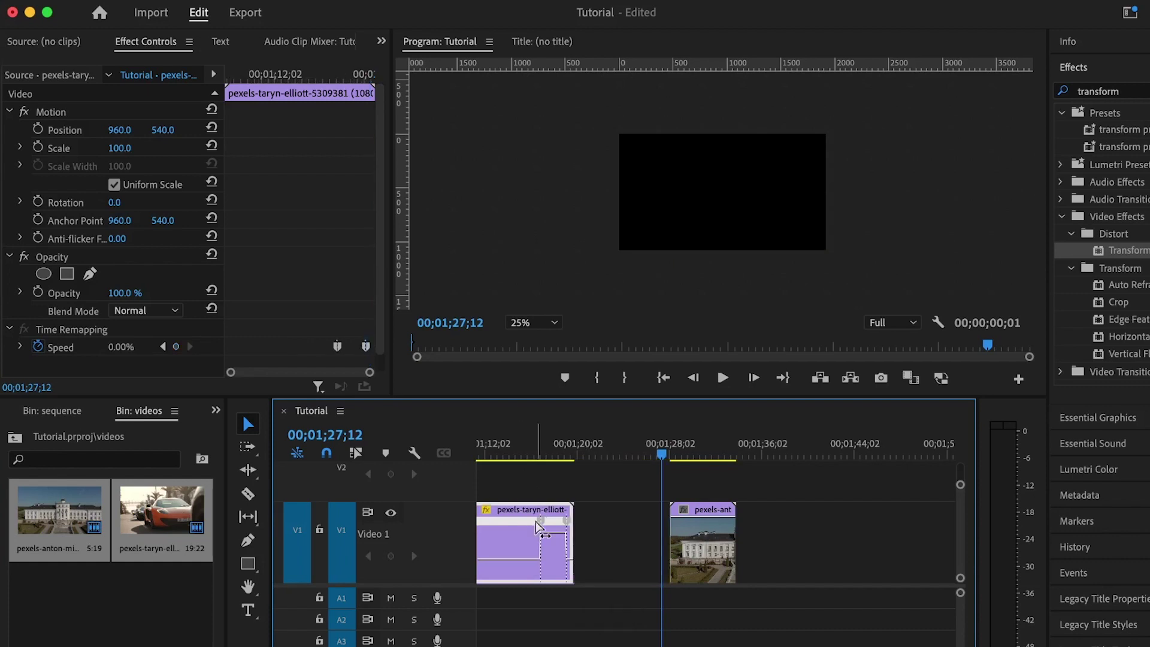
{"action": "left_click_drag", "start_coordinate": [557, 537], "coordinate": [556, 527]}
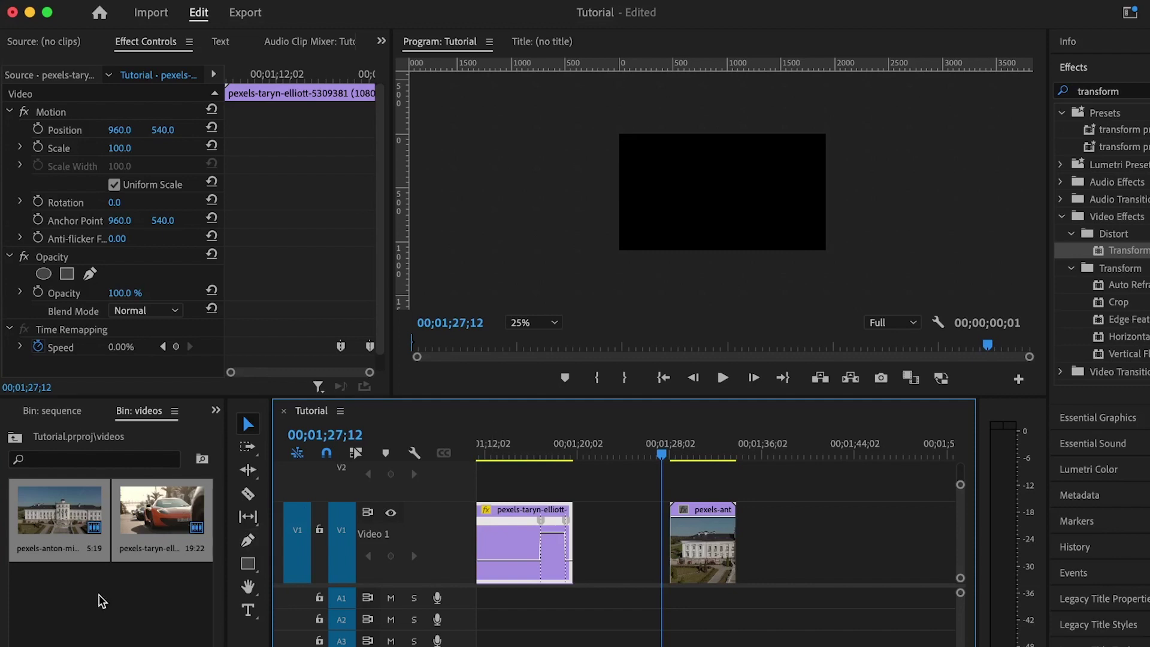
Create a new 1920×1080 adjustment layer with a 30.00 fps timebase in the videos bin.
{"action": "right_click", "coordinate": [102, 601]}
{"action": "mouse_move", "coordinate": [223, 442]}
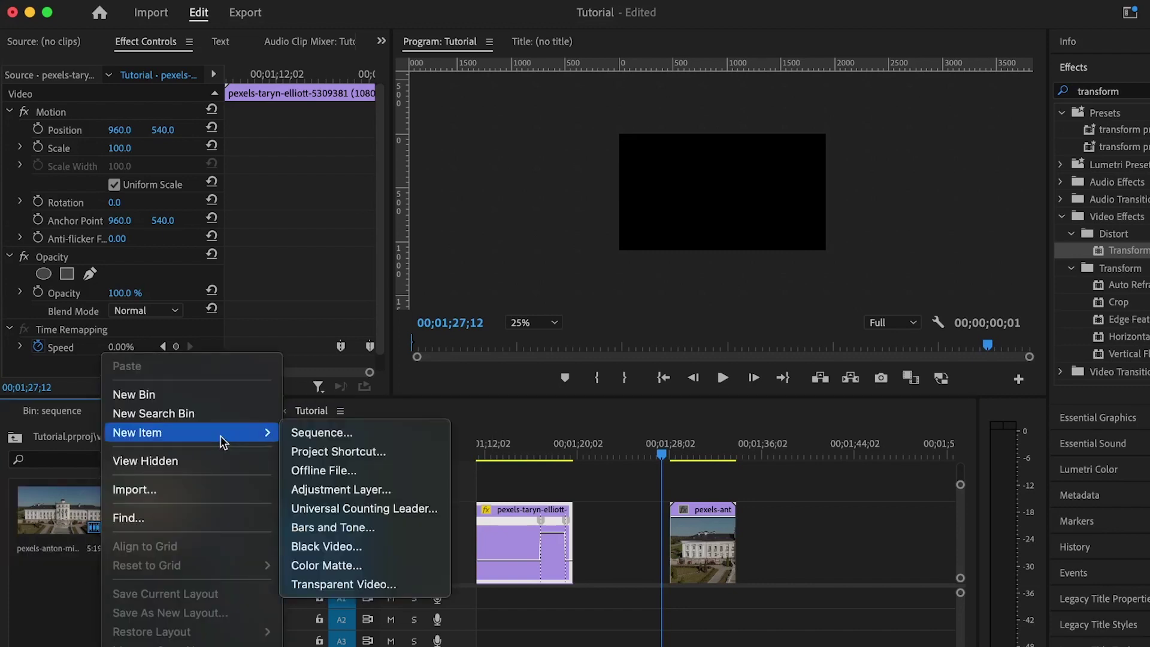
{"action": "left_click", "coordinate": [327, 489]}
{"action": "left_click", "coordinate": [623, 373]}
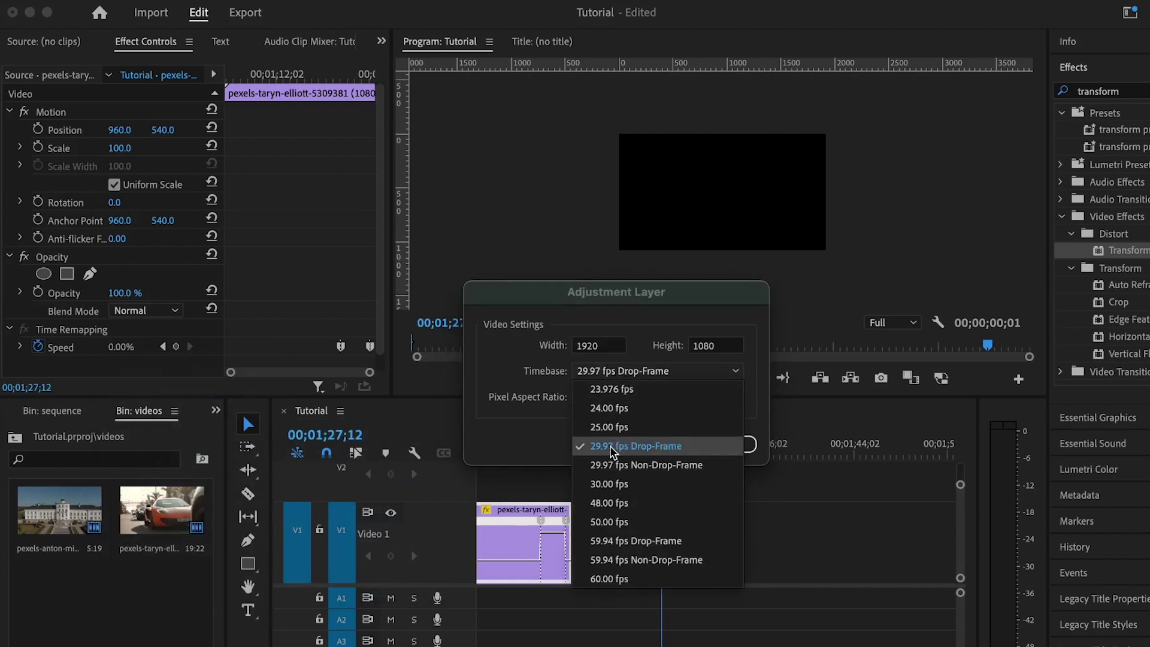
{"action": "left_click", "coordinate": [606, 483]}
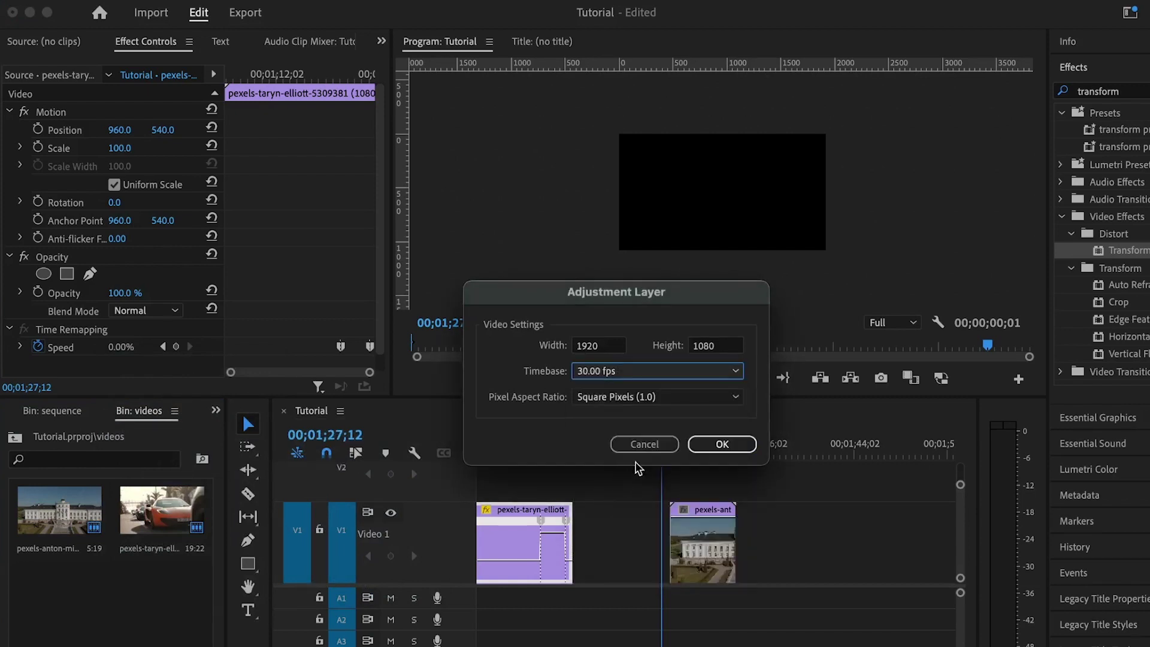
{"action": "left_click", "coordinate": [701, 447]}
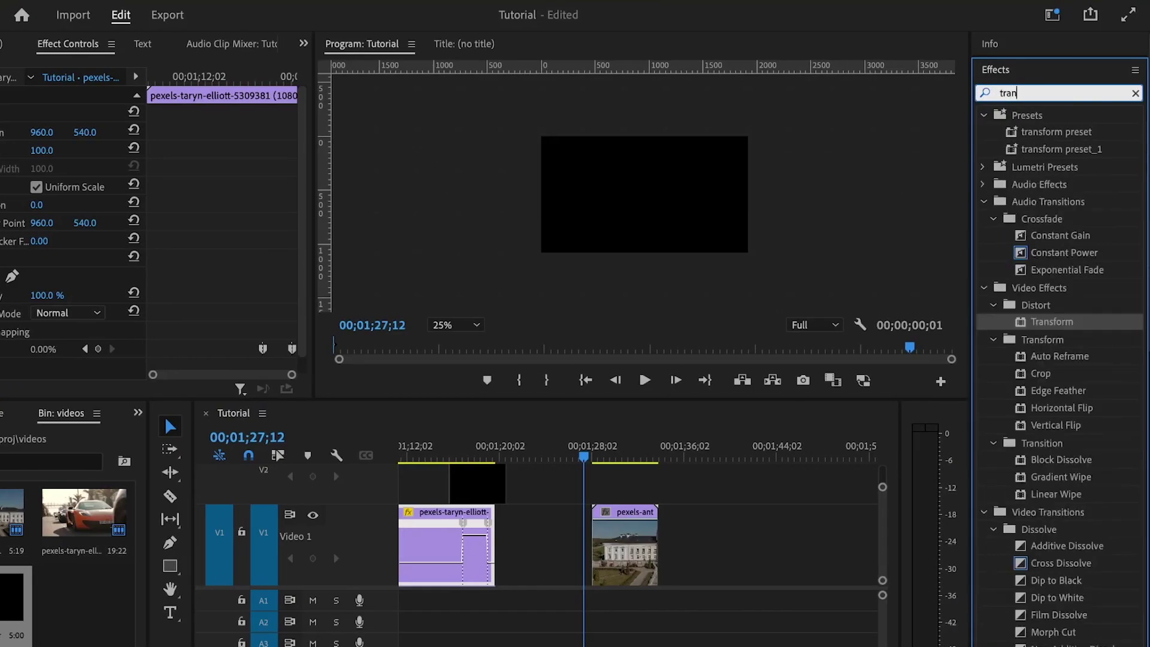
Search 'sform' in Effects and drop the Distort Transform effect onto the adjustment layer clip.
{"action": "type", "text": "sform"}
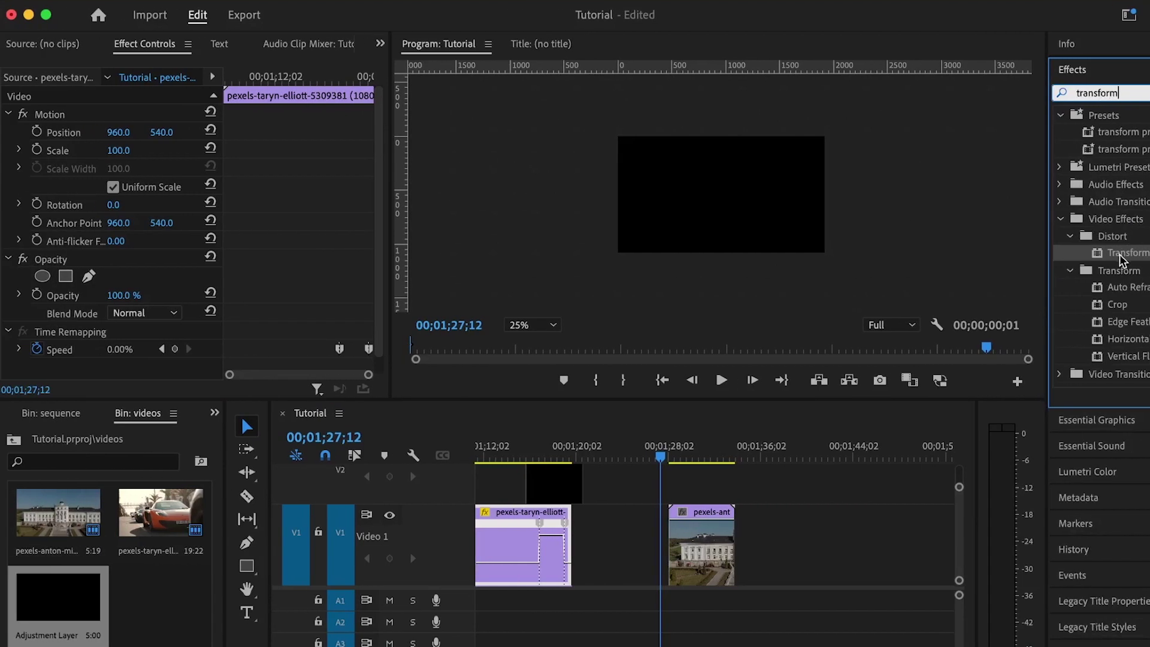
{"action": "left_click_drag", "start_coordinate": [1121, 258], "coordinate": [605, 548]}
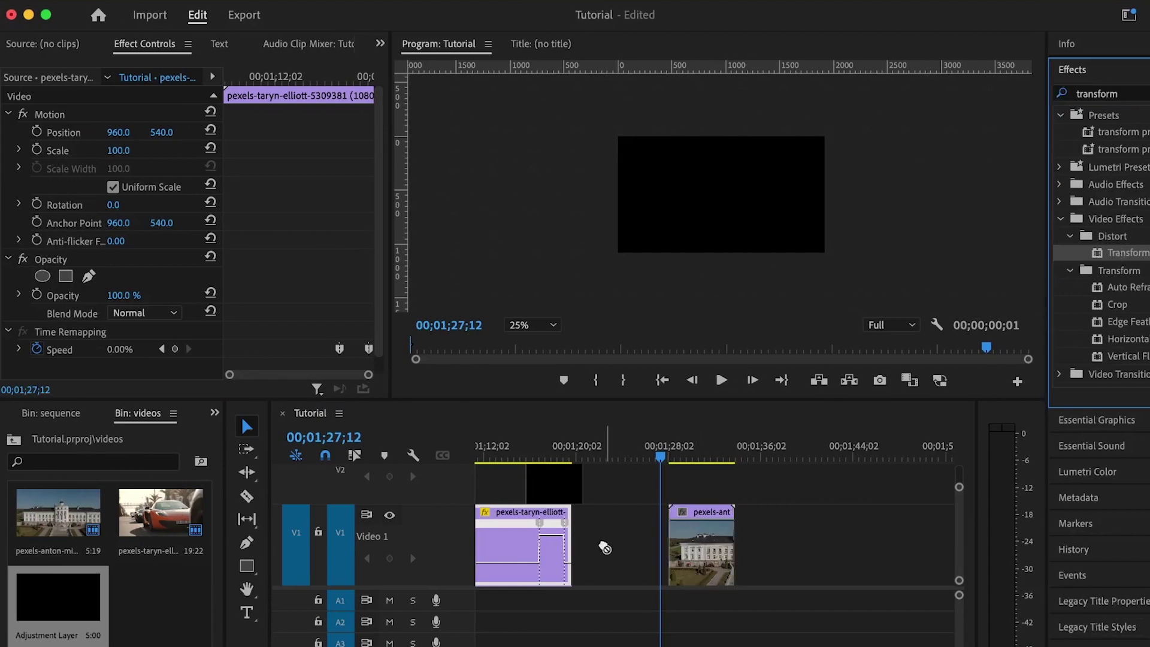
{"action": "left_click_drag", "start_coordinate": [571, 514], "coordinate": [540, 488]}
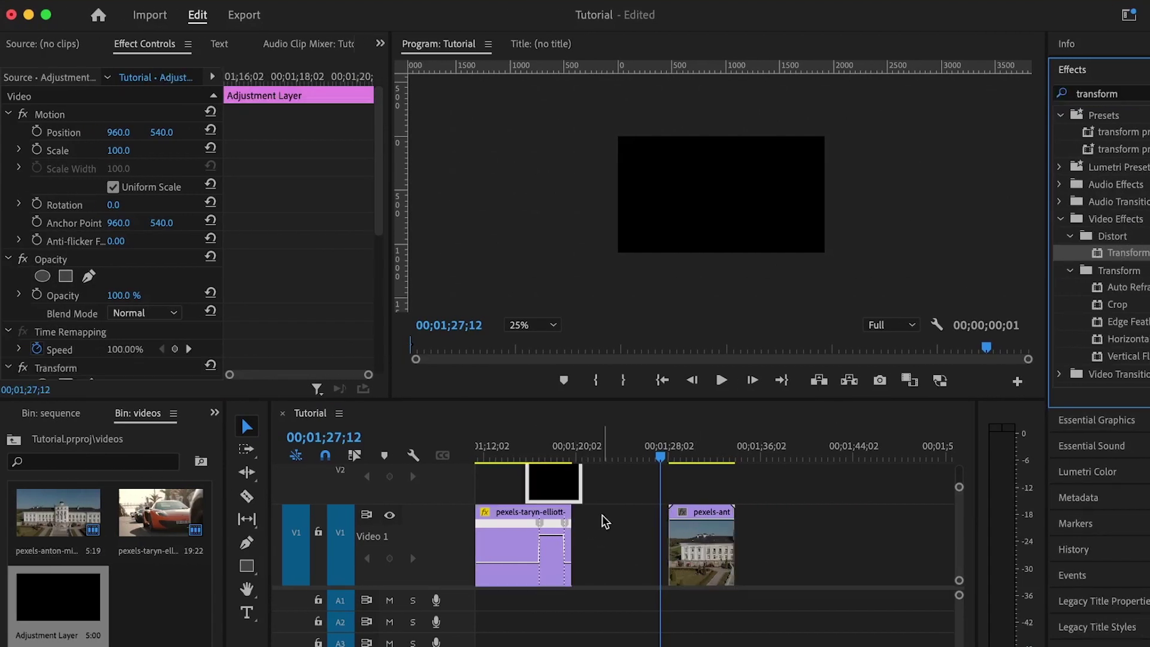
{"action": "left_click", "coordinate": [545, 451]}
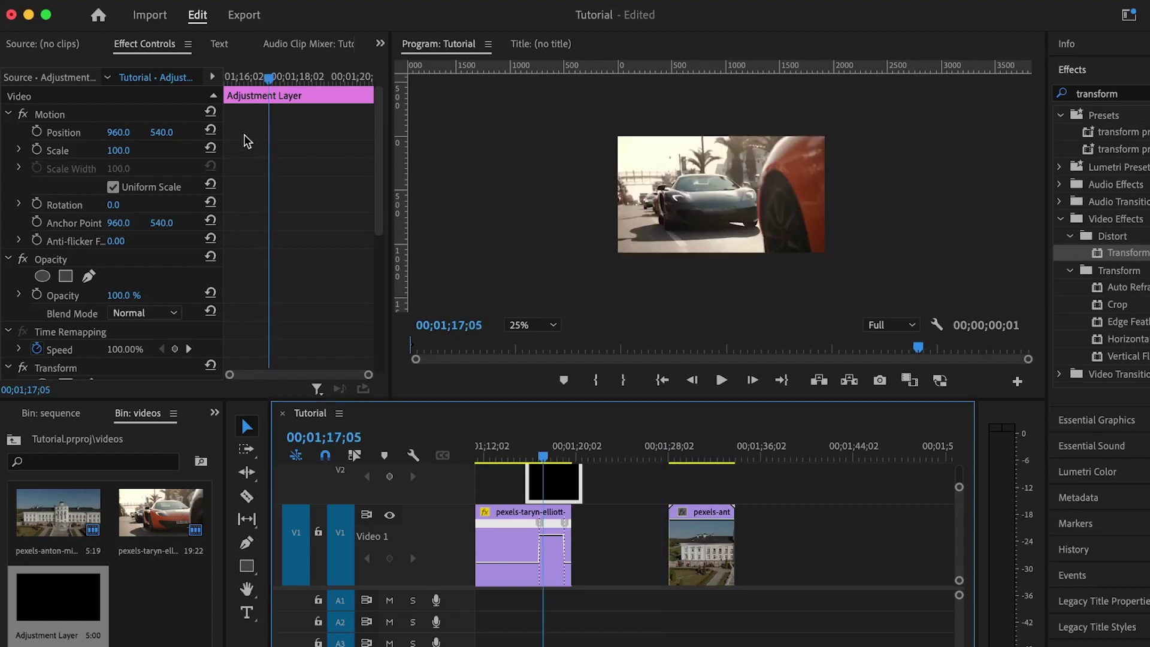
{"action": "scroll", "coordinate": [295, 215], "scroll_direction": "down", "scroll_amount": 4}
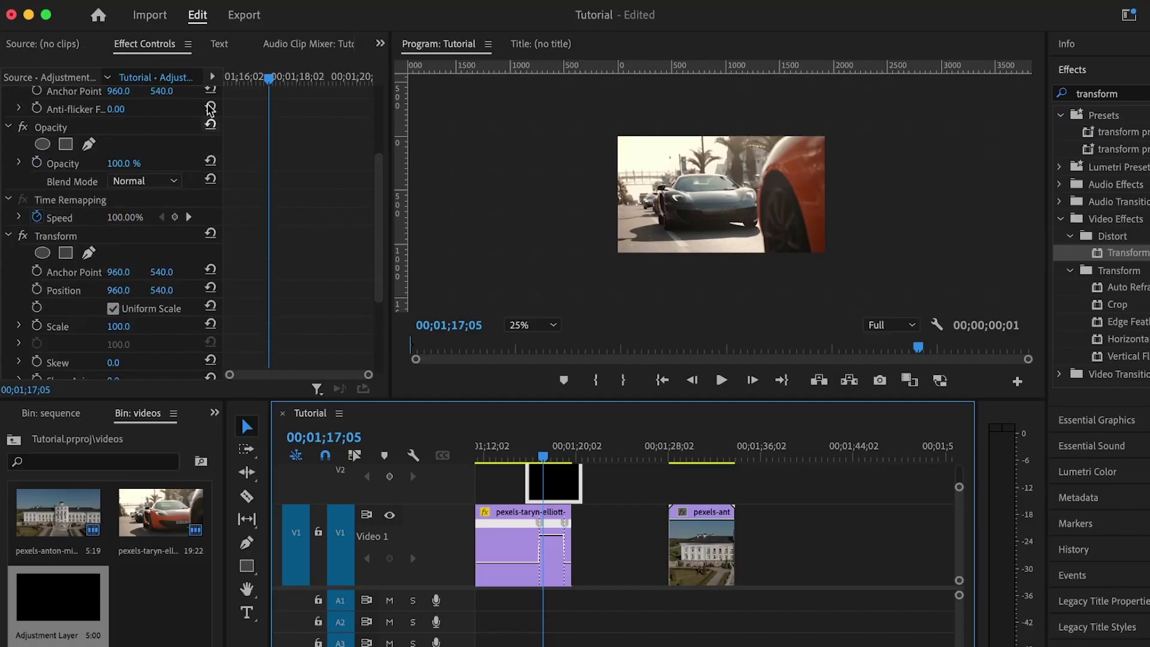
{"action": "scroll", "coordinate": [77, 196], "scroll_direction": "down", "scroll_amount": 3}
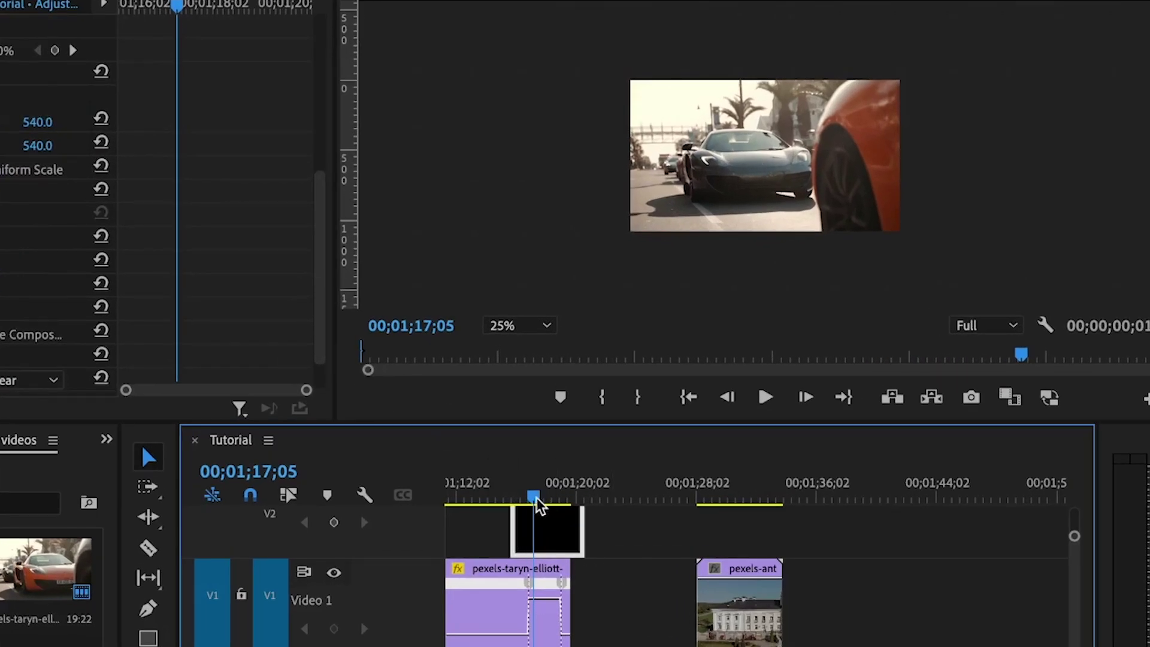
Start Scale and Rotation keyframing at the ramp start and add an end rotation keyframe at 01;19;01.
{"action": "left_click_drag", "start_coordinate": [537, 499], "coordinate": [533, 499]}
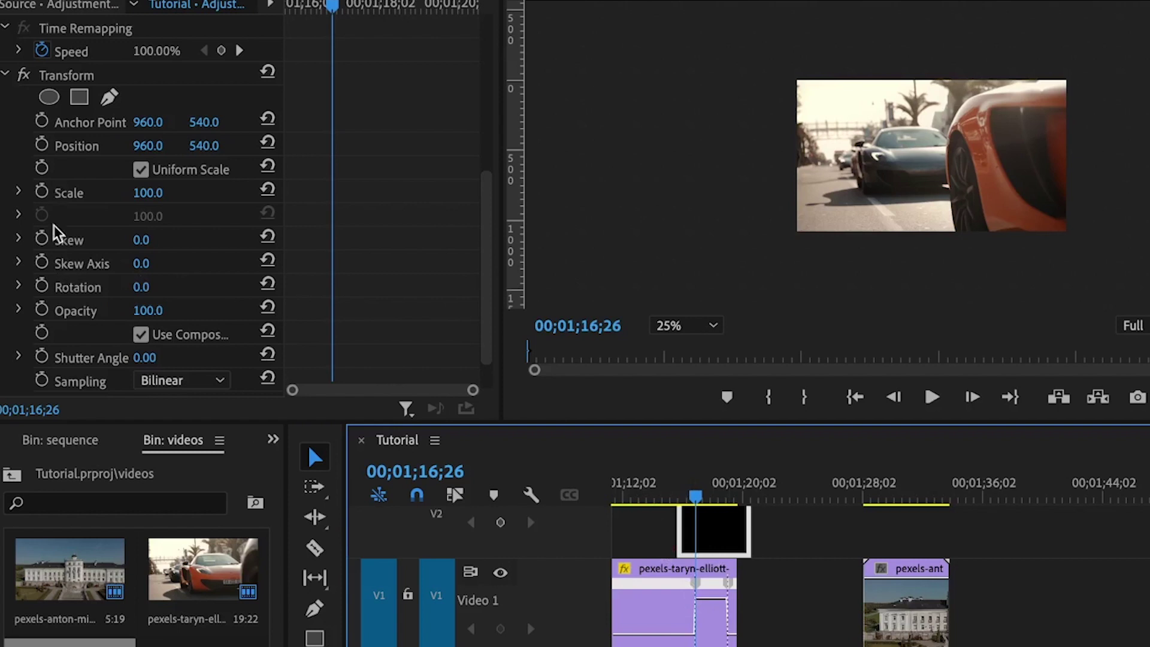
{"action": "left_click", "coordinate": [42, 191]}
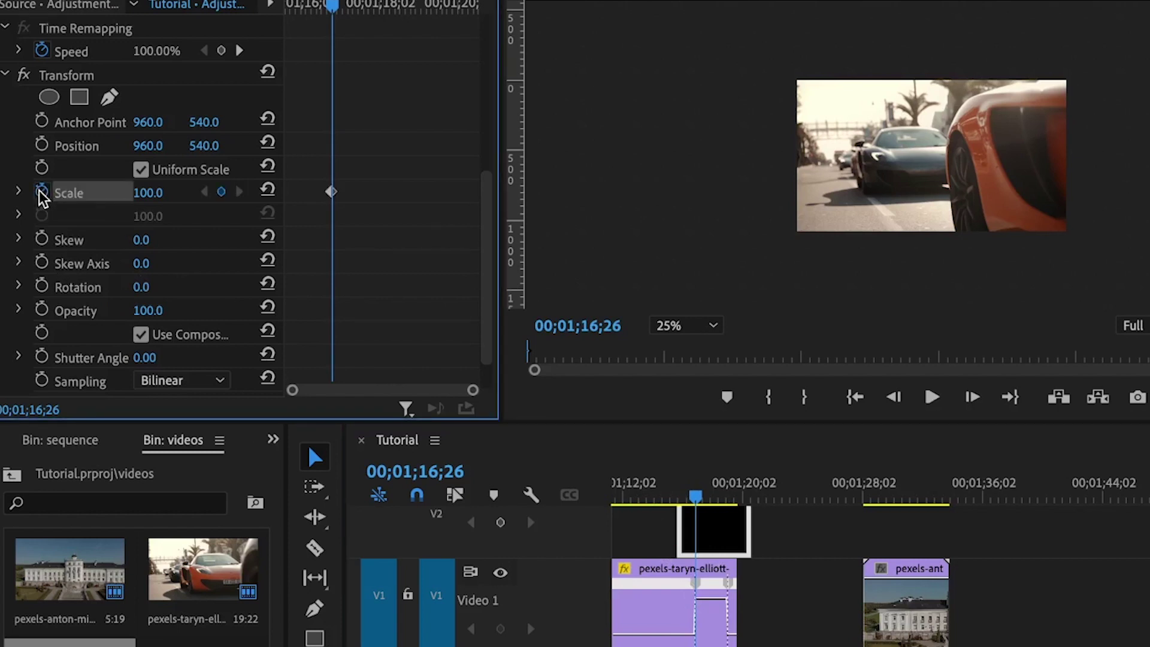
{"action": "scroll", "coordinate": [111, 294], "scroll_direction": "down", "scroll_amount": 2}
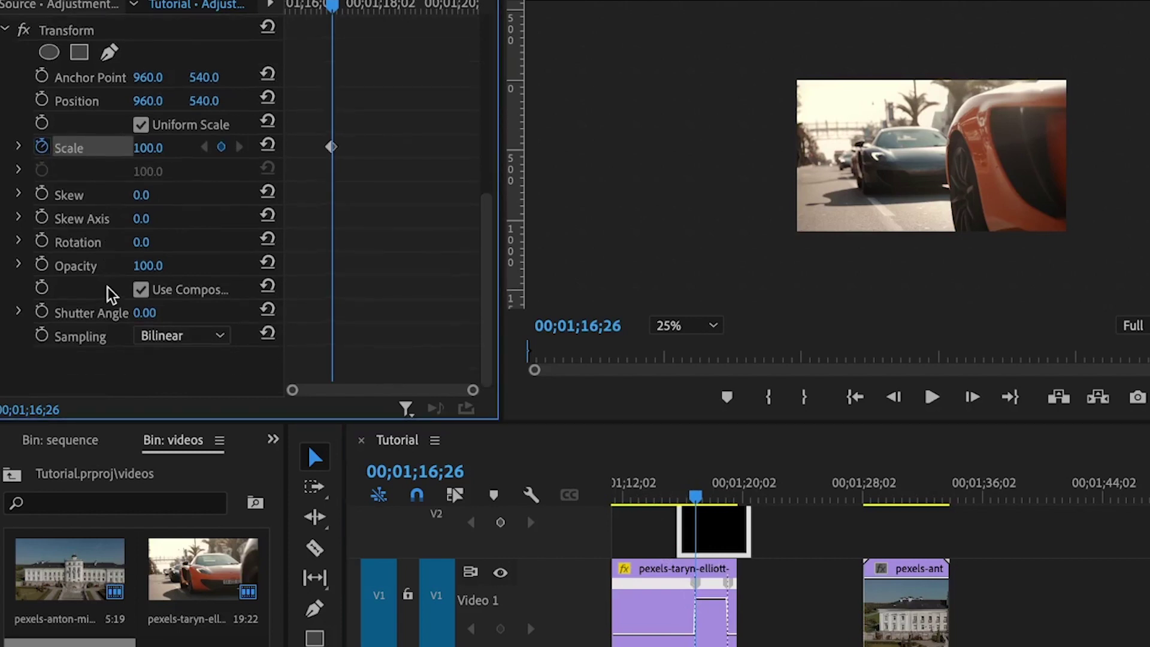
{"action": "left_click", "coordinate": [42, 241]}
{"action": "left_click", "coordinate": [704, 496]}
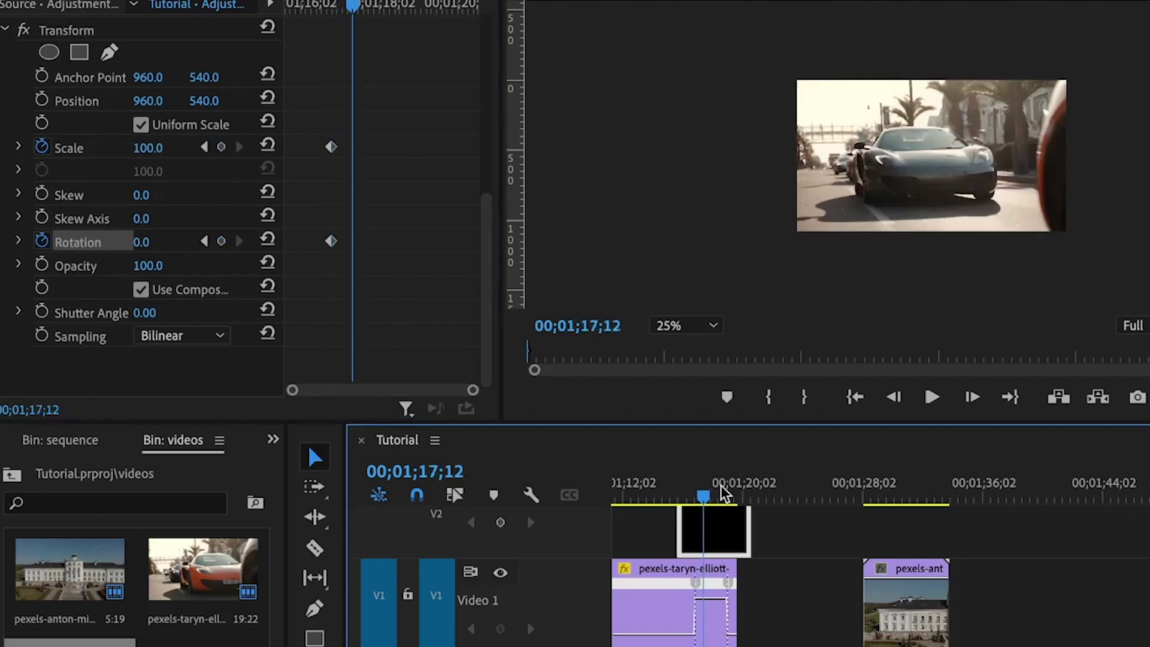
{"action": "left_click_drag", "start_coordinate": [724, 494], "coordinate": [730, 497]}
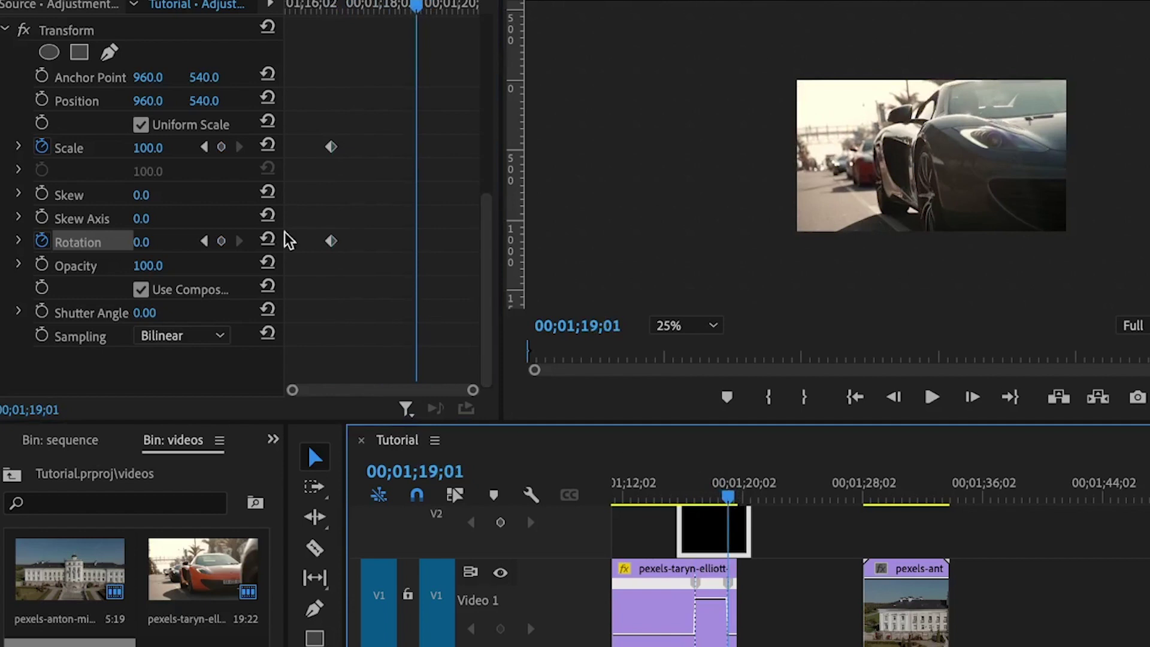
{"action": "left_click", "coordinate": [221, 241]}
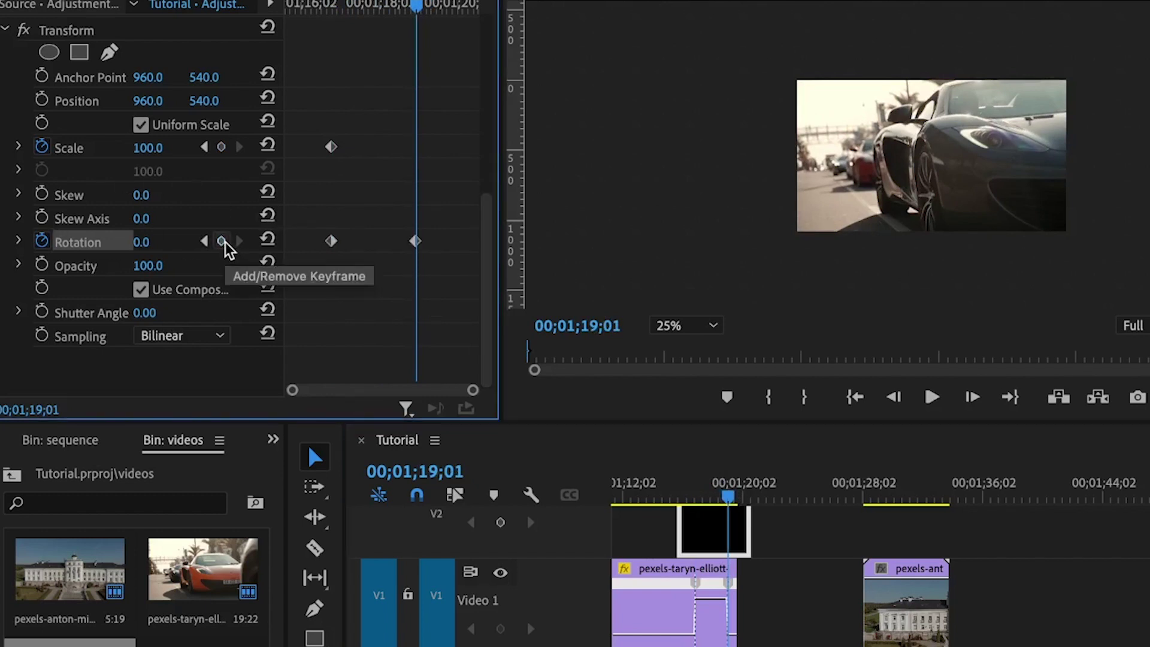
Add a Scale keyframe at 01;17;02 with a value of 250.
{"action": "left_click_drag", "start_coordinate": [416, 5], "coordinate": [346, 4]}
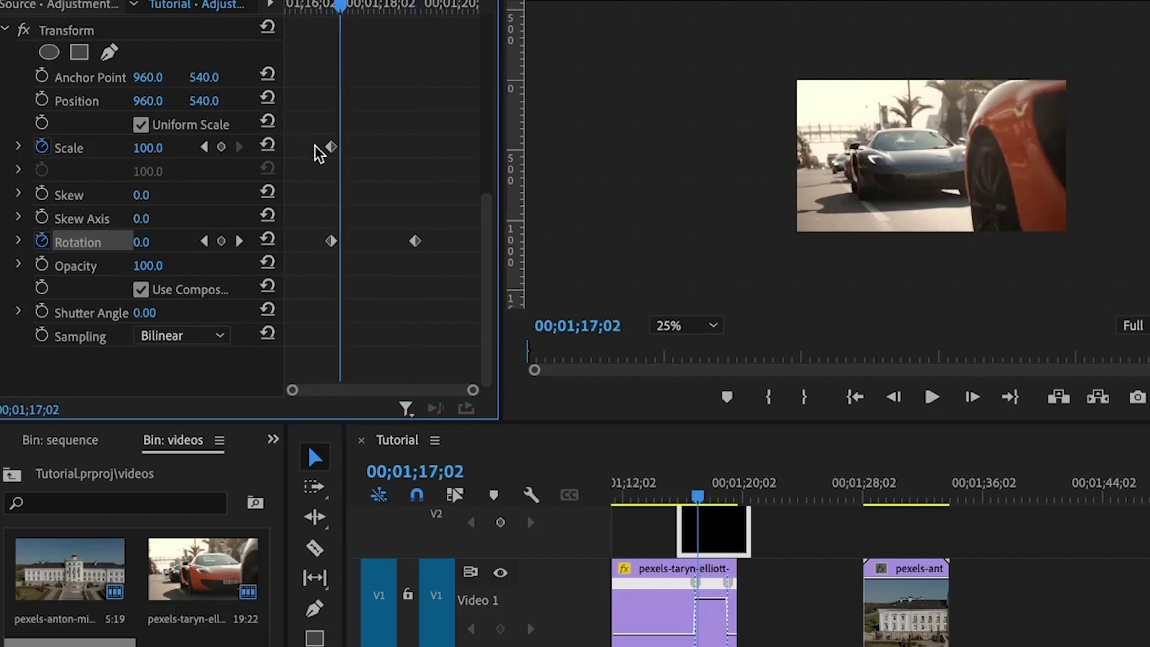
{"action": "left_click", "coordinate": [222, 149]}
{"action": "left_click", "coordinate": [157, 147]}
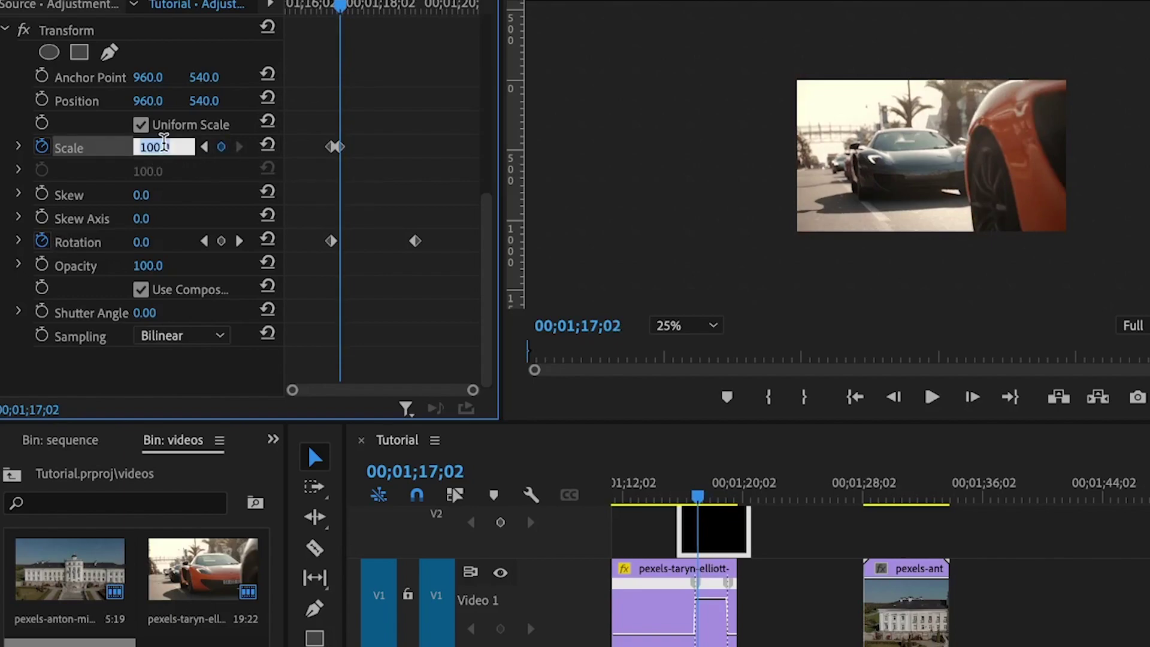
{"action": "type", "text": "250"}
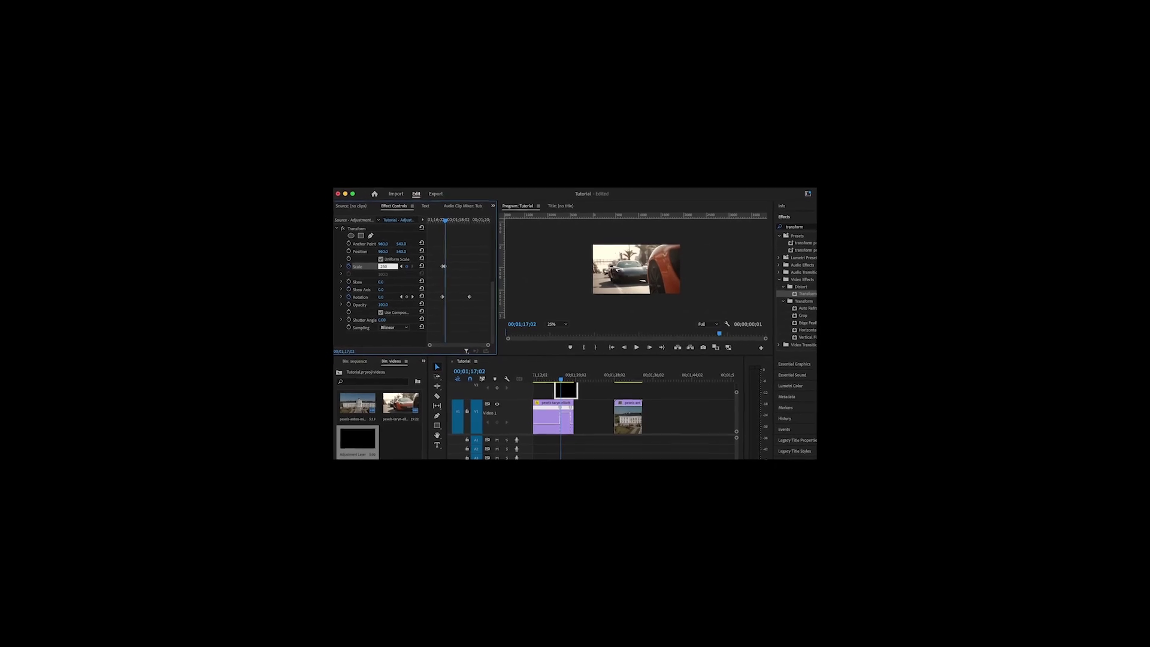
{"action": "key", "text": "Return"}
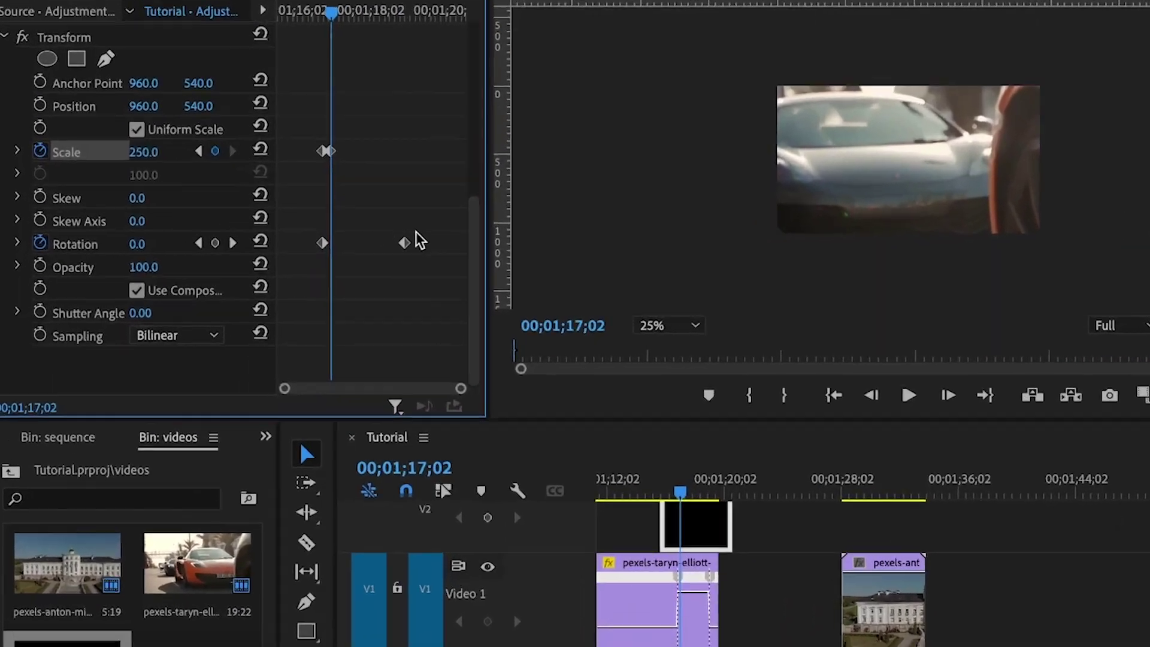
Set the end Rotation keyframe to a full 360 degrees.
{"action": "left_click", "coordinate": [233, 242]}
{"action": "left_click", "coordinate": [137, 244]}
{"action": "type", "text": "360"}
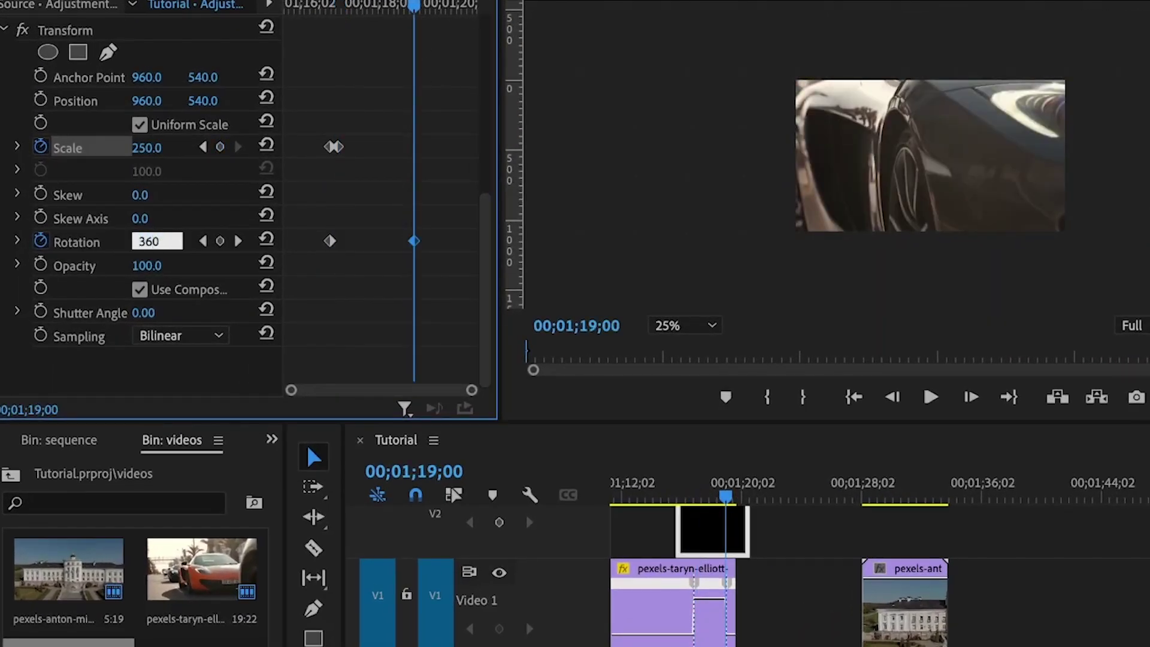
{"action": "key", "text": "Return"}
{"action": "left_click", "coordinate": [676, 495]}
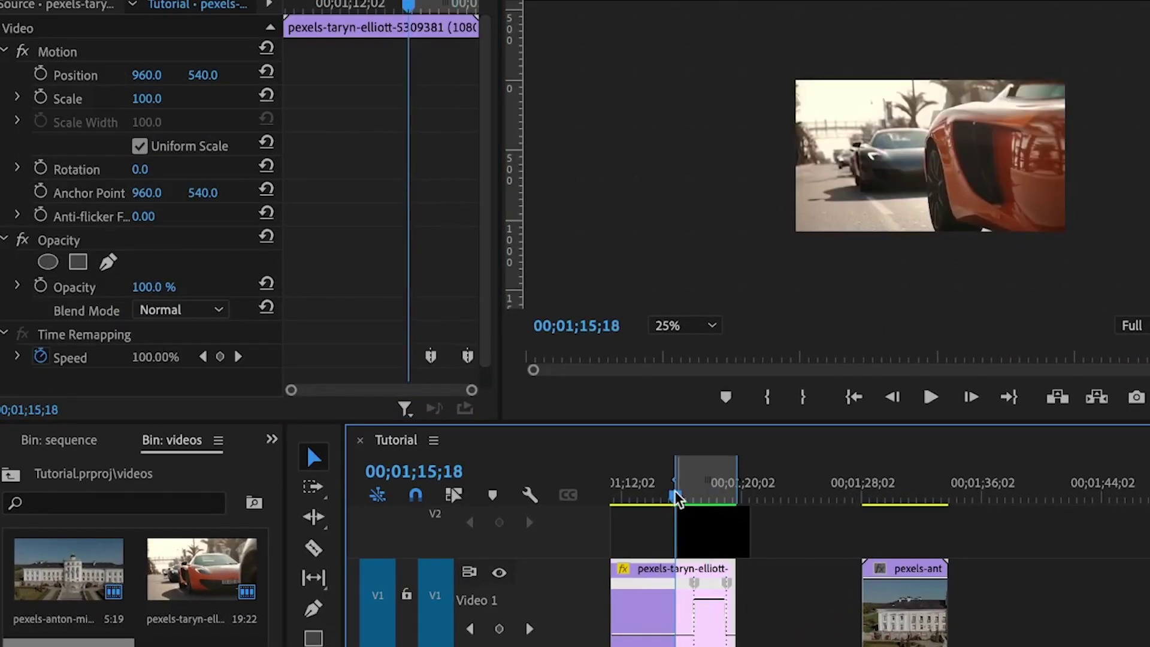
Select the adjustment layer's Scale and Rotation keyframes and apply Ease In.
{"action": "left_click_drag", "start_coordinate": [675, 496], "coordinate": [737, 519]}
{"action": "left_click", "coordinate": [696, 494]}
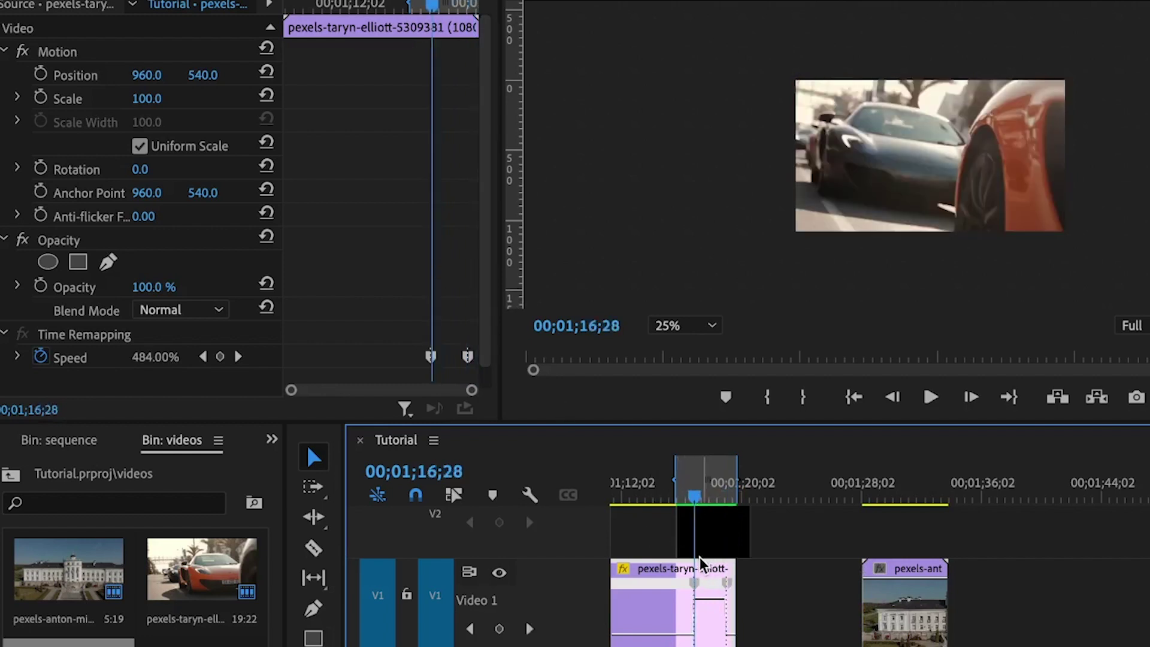
{"action": "left_click", "coordinate": [713, 540]}
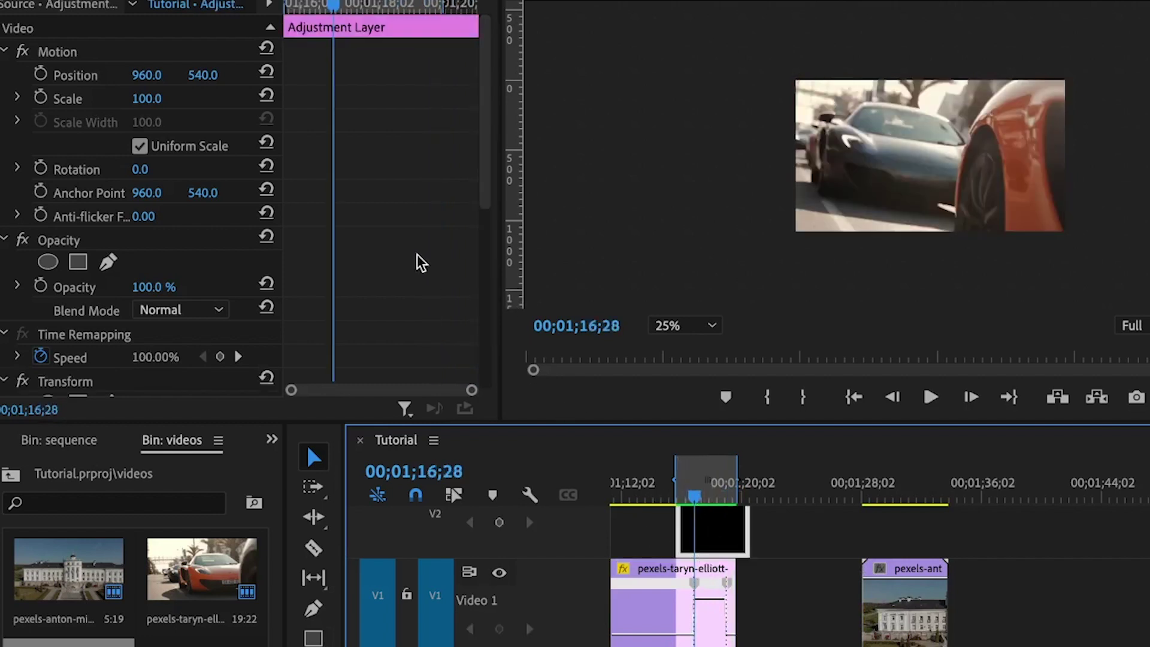
{"action": "scroll", "coordinate": [420, 261], "scroll_direction": "down", "scroll_amount": 5}
{"action": "scroll", "coordinate": [419, 262], "scroll_direction": "down", "scroll_amount": 2}
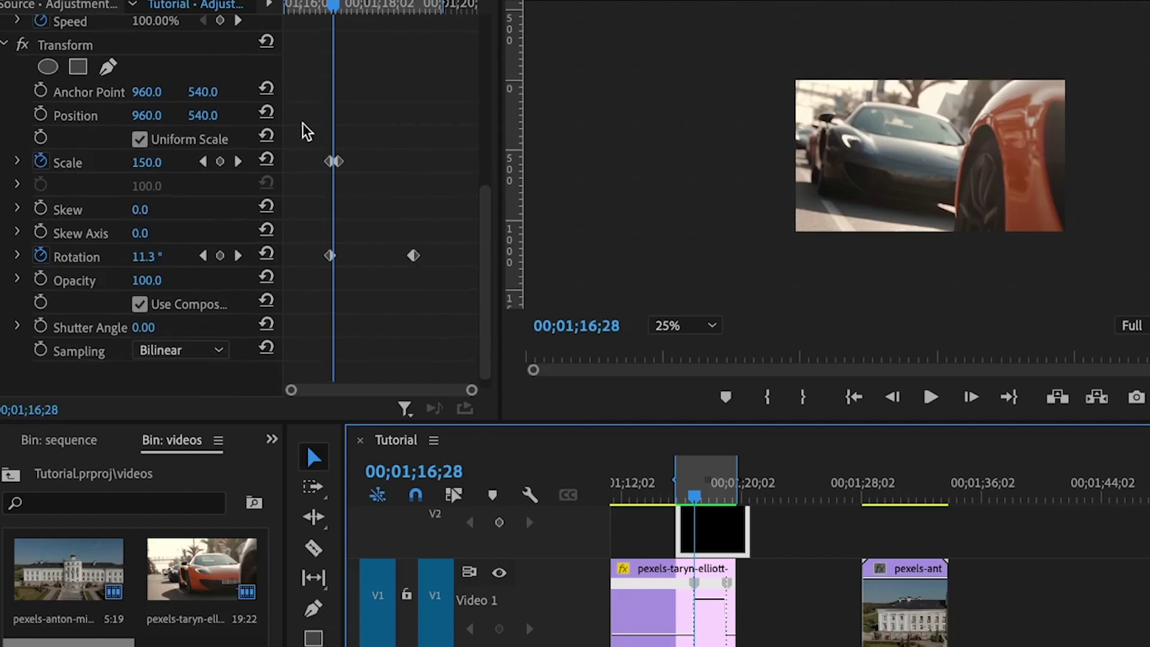
{"action": "left_click_drag", "start_coordinate": [305, 124], "coordinate": [336, 270]}
{"action": "right_click", "coordinate": [333, 259]}
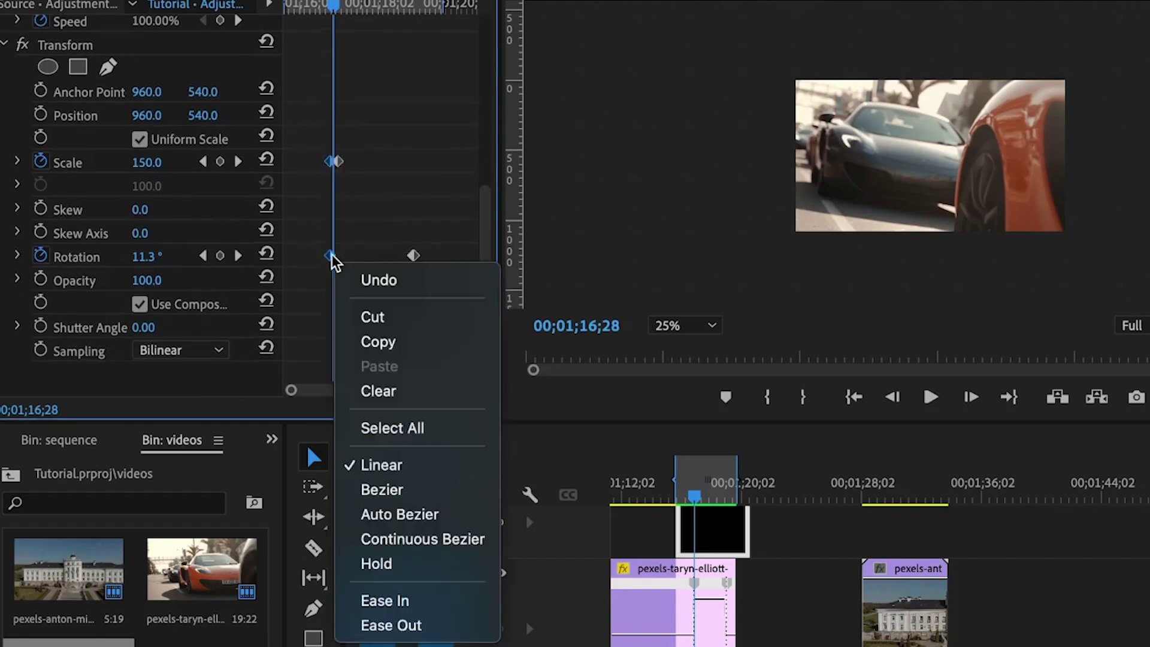
{"action": "left_click", "coordinate": [378, 601]}
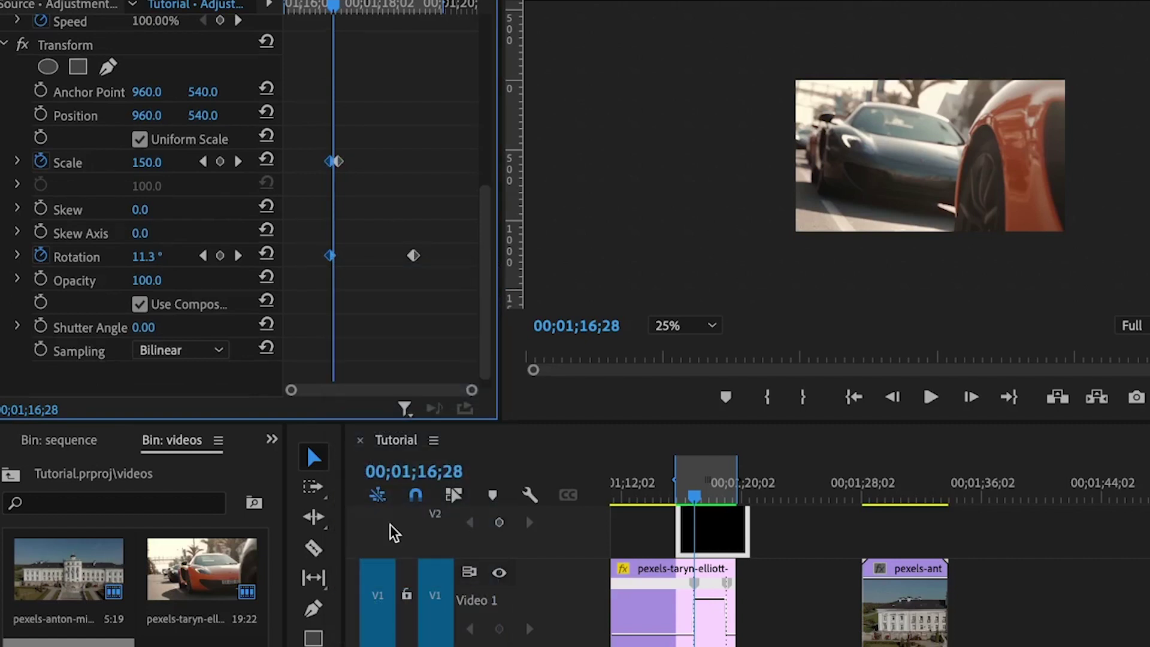
Apply Ease Out to the same keyframes and set Shutter Angle to 360 for motion blur.
{"action": "left_click_drag", "start_coordinate": [442, 108], "coordinate": [337, 257]}
{"action": "right_click", "coordinate": [415, 257]}
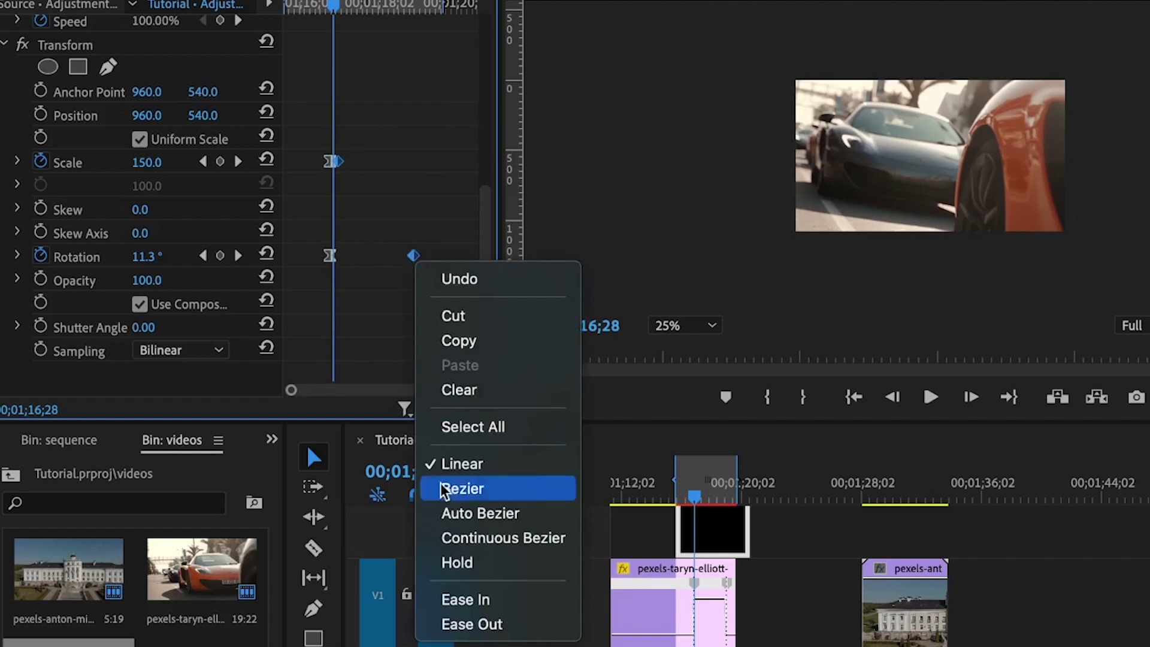
{"action": "left_click", "coordinate": [459, 625]}
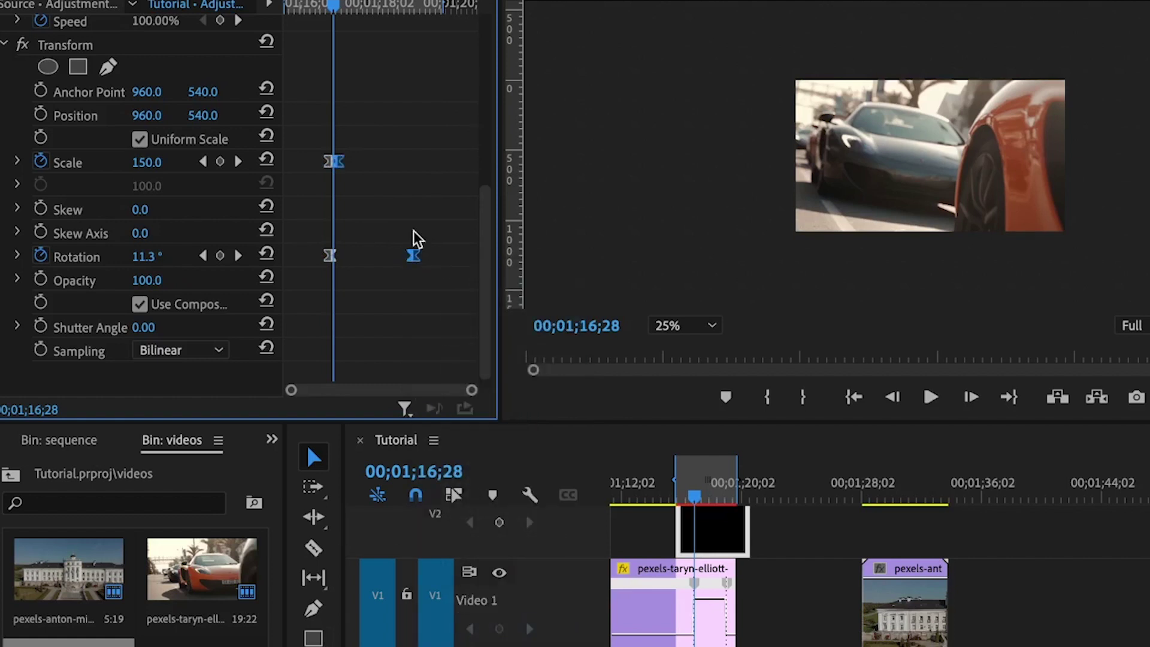
{"action": "scroll", "coordinate": [407, 258], "scroll_direction": "down", "scroll_amount": 1}
{"action": "left_click", "coordinate": [149, 312]}
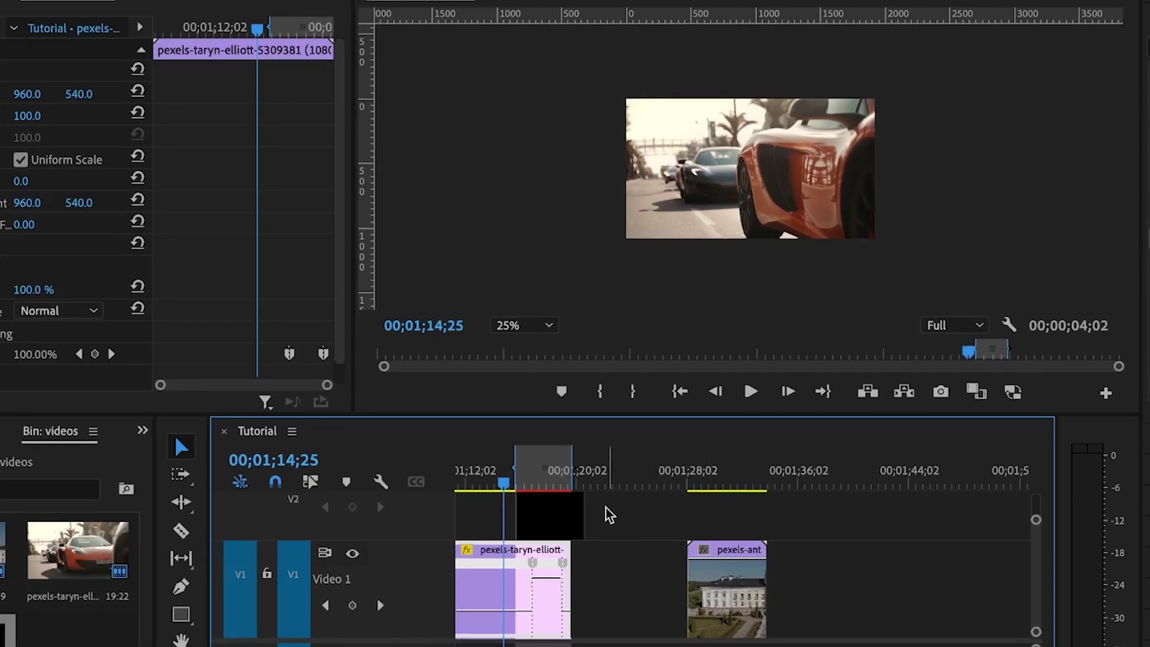
Move the car clip and adjustment layer up one track and slide the building clip under them to start at 01;16;19.
{"action": "left_click_drag", "start_coordinate": [609, 493], "coordinate": [516, 584]}
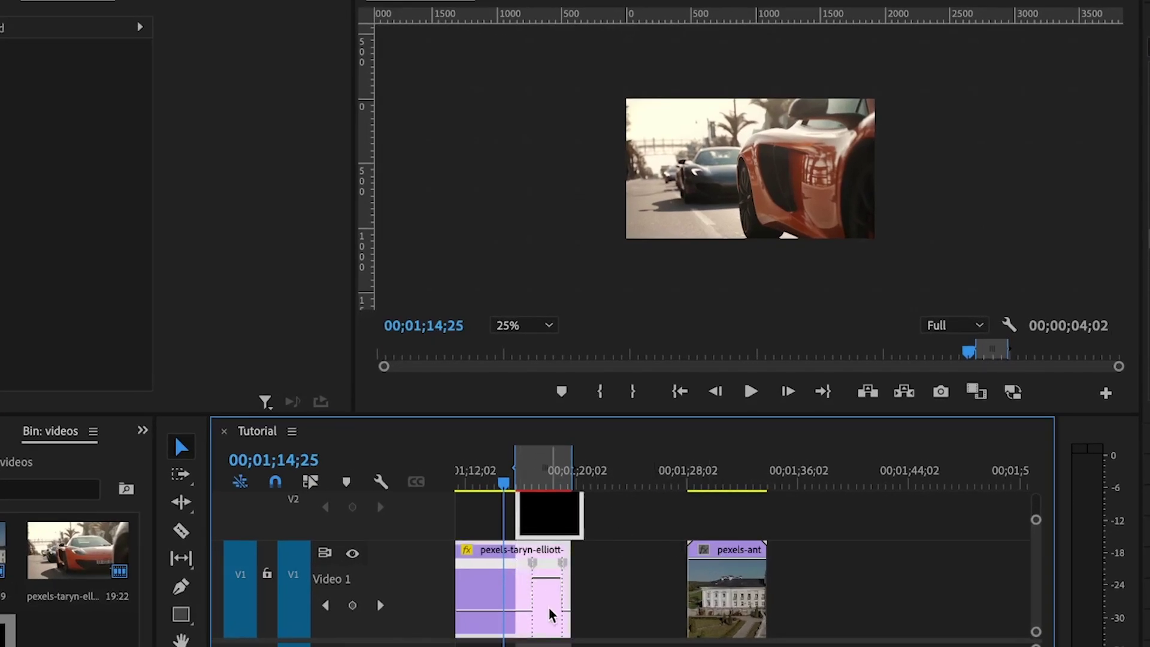
{"action": "left_click_drag", "start_coordinate": [550, 602], "coordinate": [547, 537]}
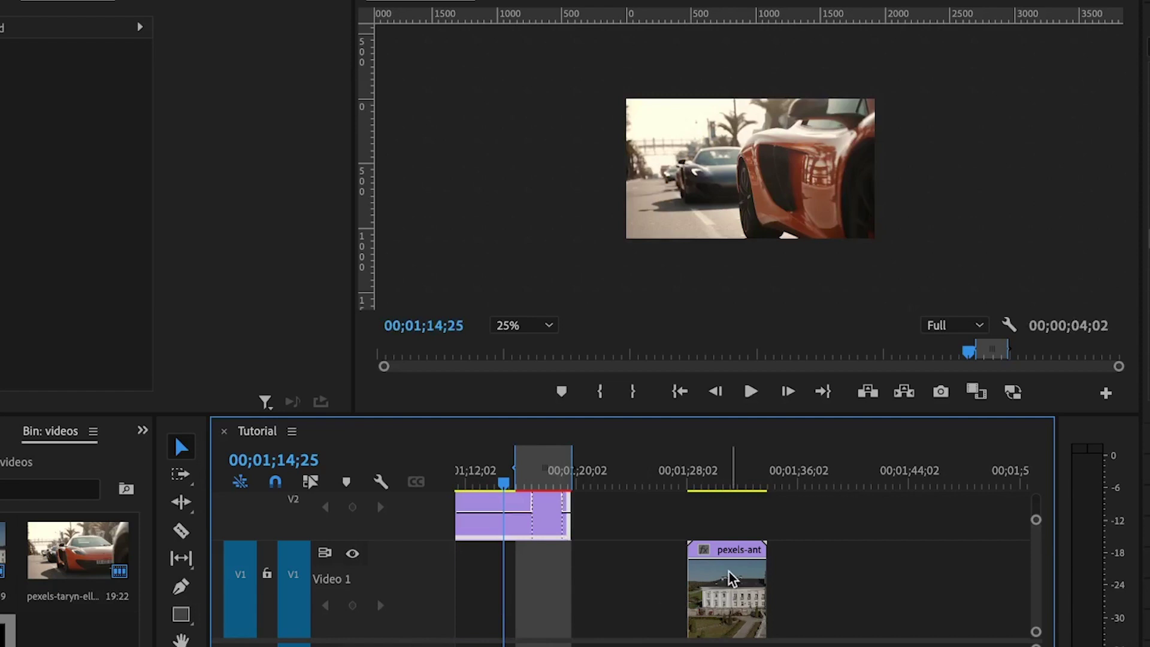
{"action": "left_click_drag", "start_coordinate": [730, 576], "coordinate": [573, 569]}
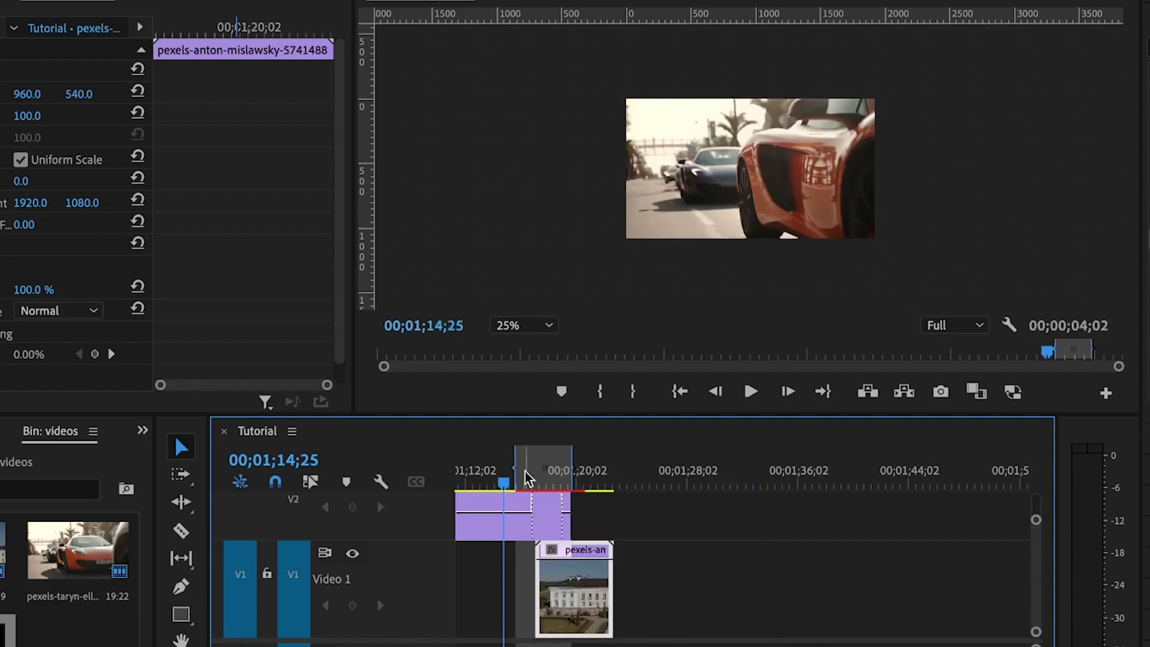
{"action": "left_click", "coordinate": [528, 479]}
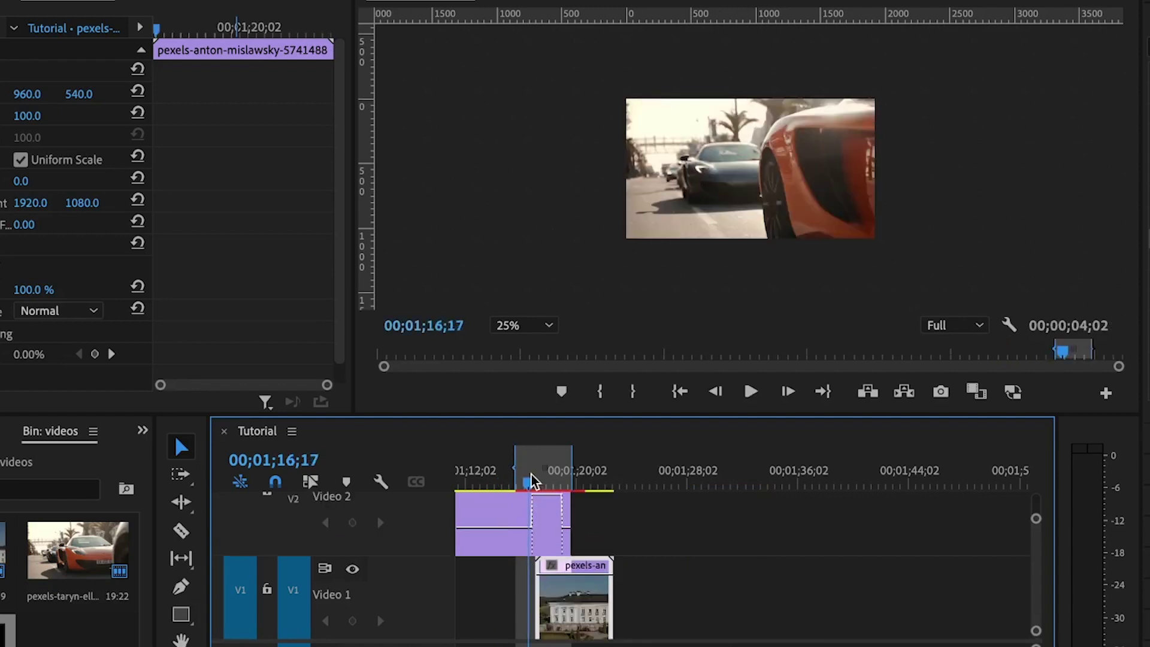
{"action": "left_click_drag", "start_coordinate": [531, 480], "coordinate": [532, 480]}
{"action": "left_click_drag", "start_coordinate": [574, 604], "coordinate": [570, 597]}
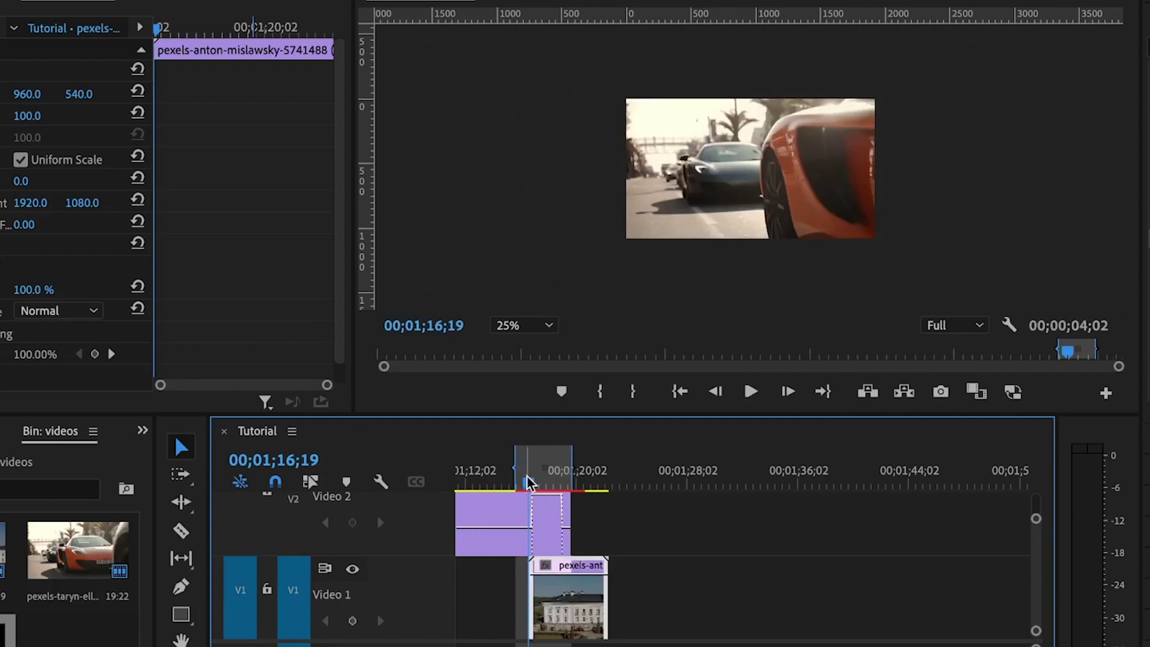
{"action": "left_click_drag", "start_coordinate": [528, 483], "coordinate": [562, 498]}
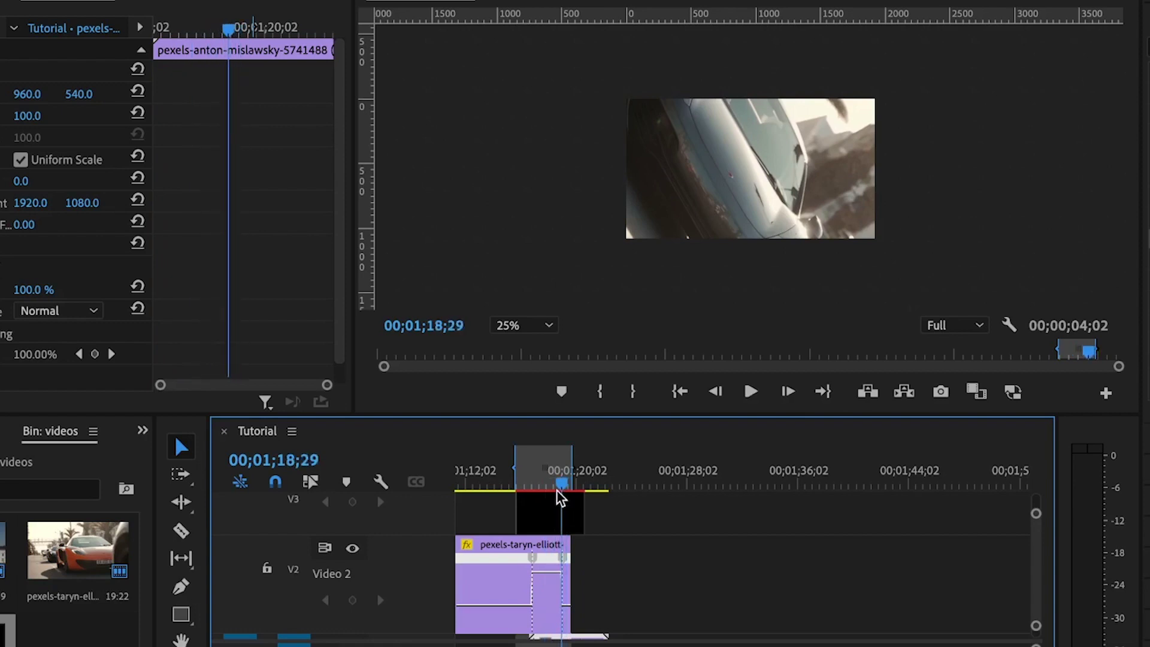
Razor the car clip and adjustment layer at 01;18;29 and delete their leftover tails.
{"action": "key", "text": "c"}
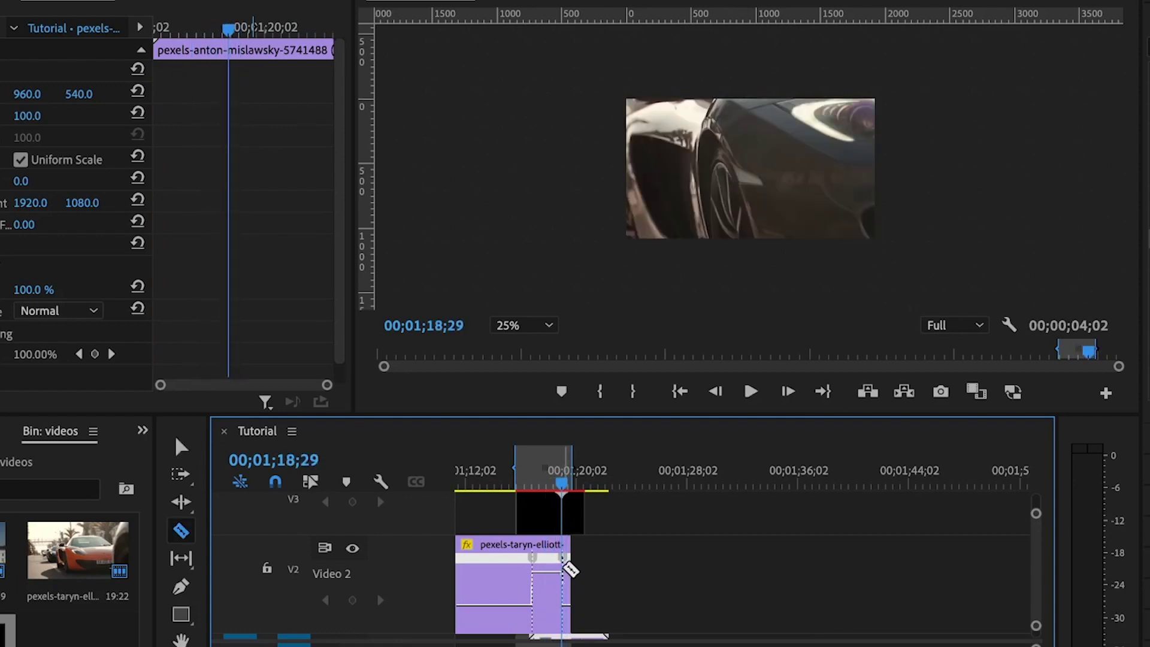
{"action": "left_click", "coordinate": [566, 566]}
{"action": "left_click", "coordinate": [569, 511]}
{"action": "key", "text": "v"}
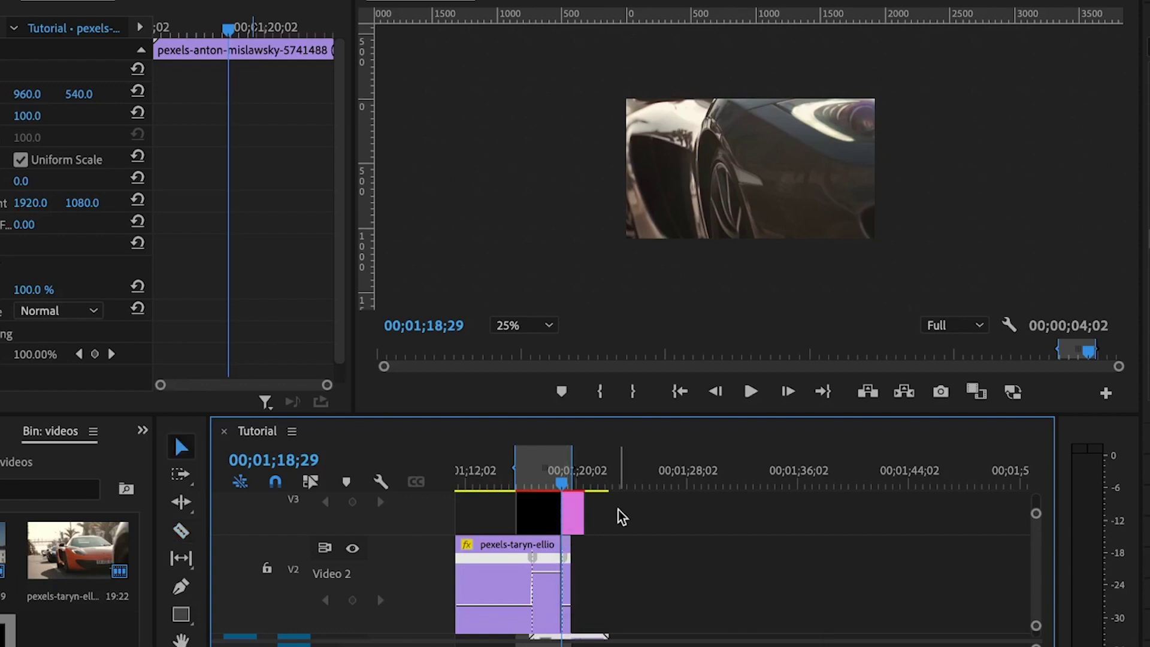
{"action": "left_click", "coordinate": [566, 578]}
{"action": "key", "text": "Delete"}
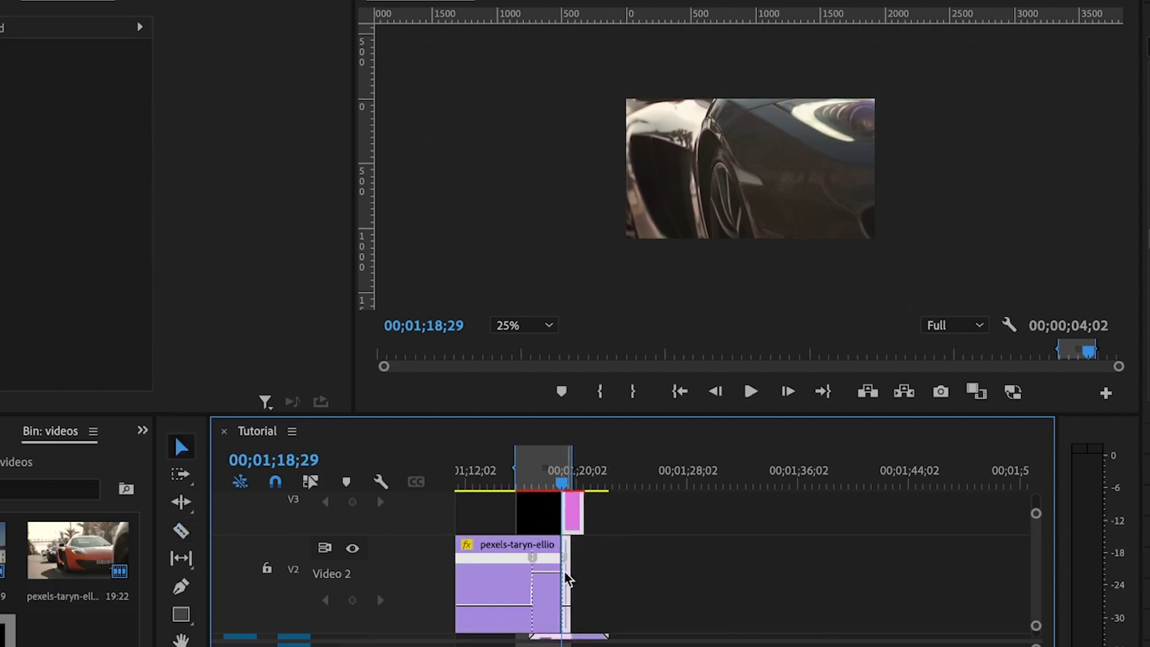
{"action": "key", "text": "Delete"}
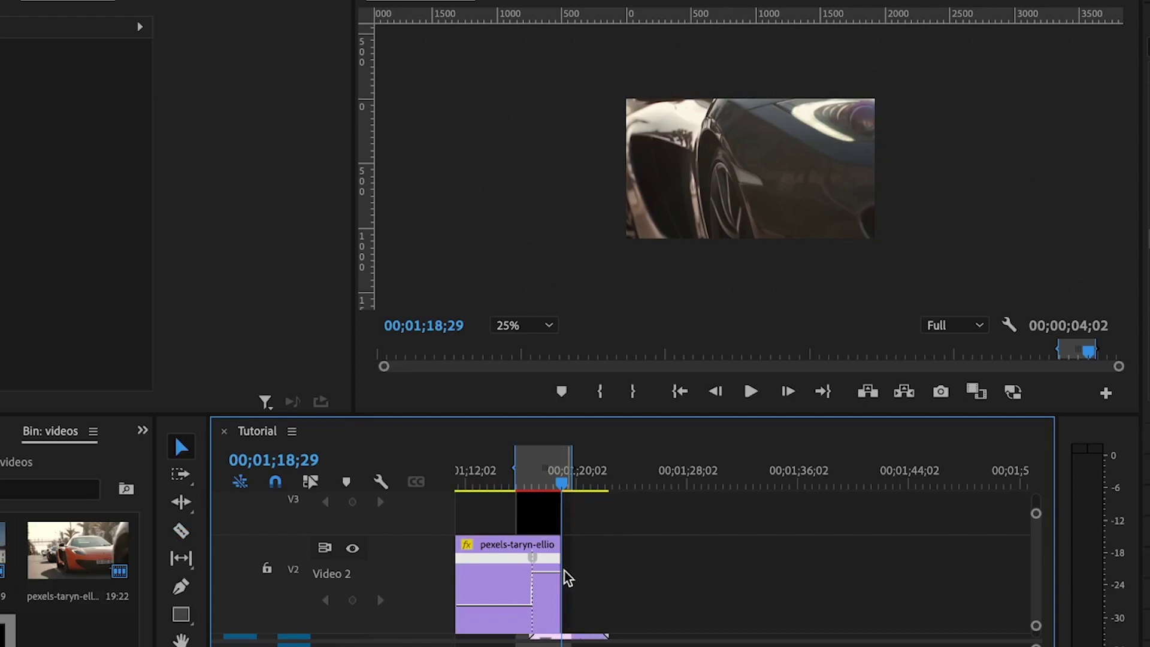